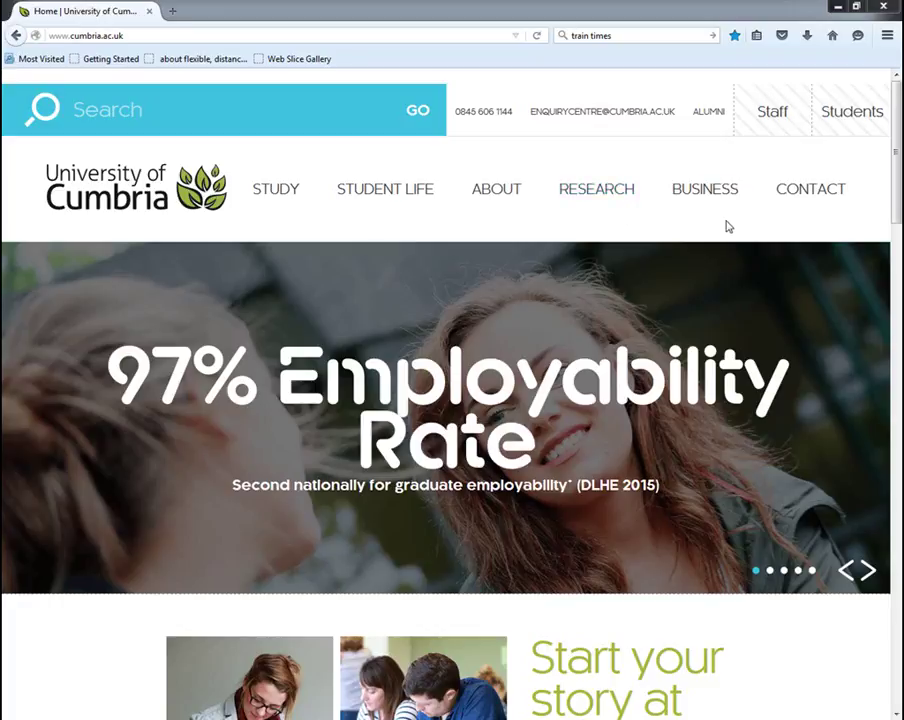
Sign in on the Students page with the university email and password
left_click(849, 113)
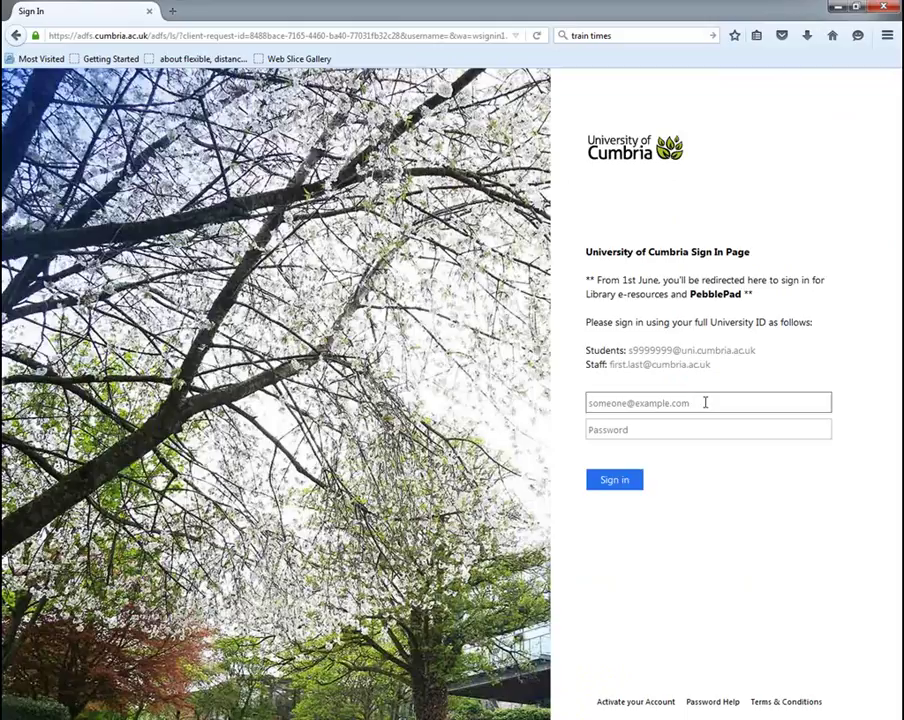
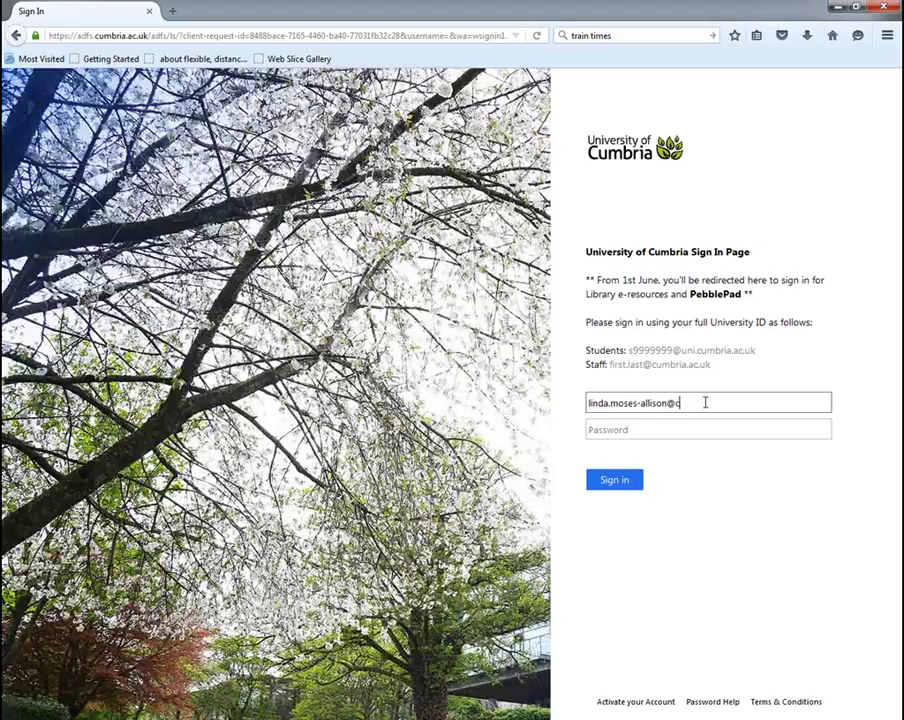
key("Tab")
type("*******")
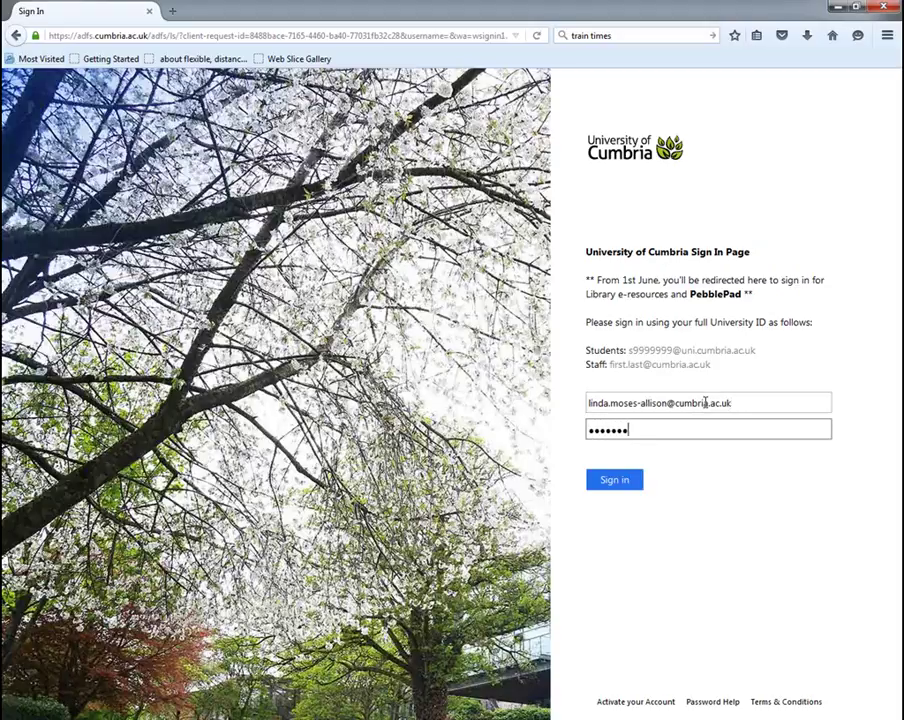
type("***")
key("Return")
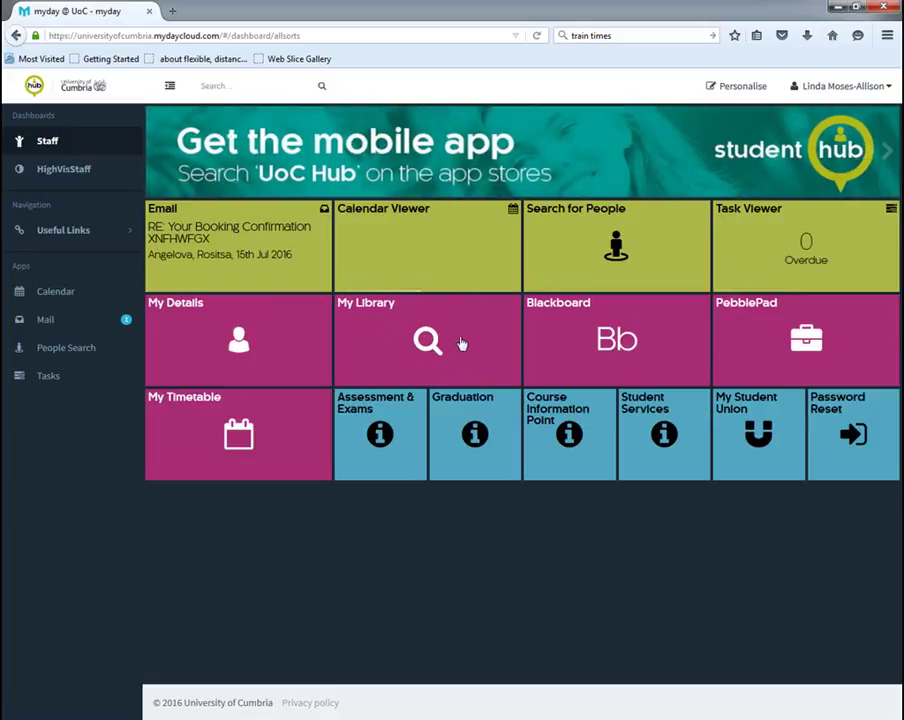
Open My Library from the myday dashboard to reach OneSearch
left_click(428, 338)
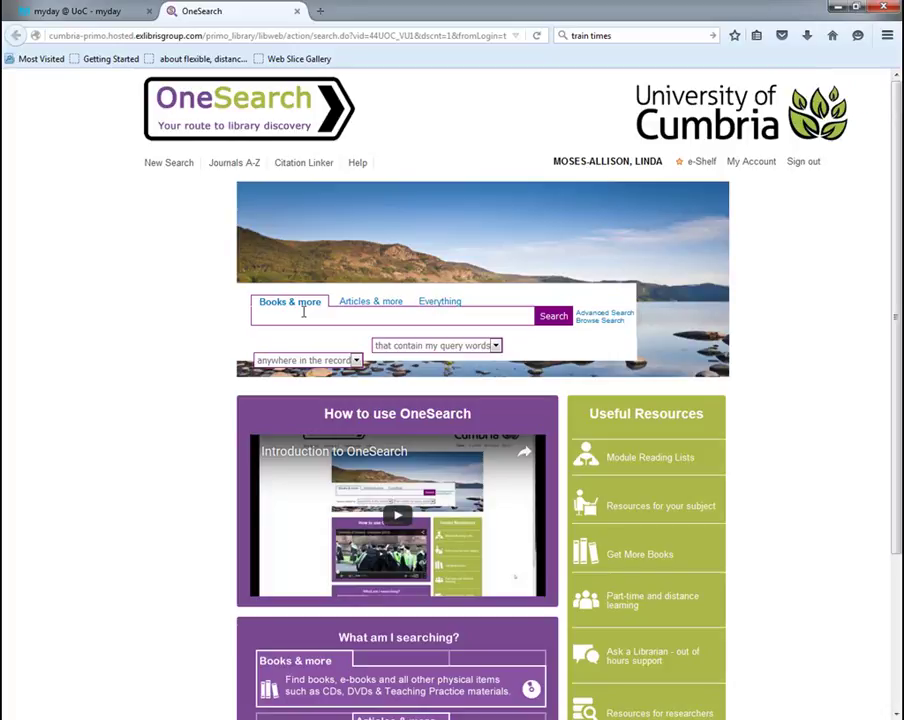
left_click(370, 303)
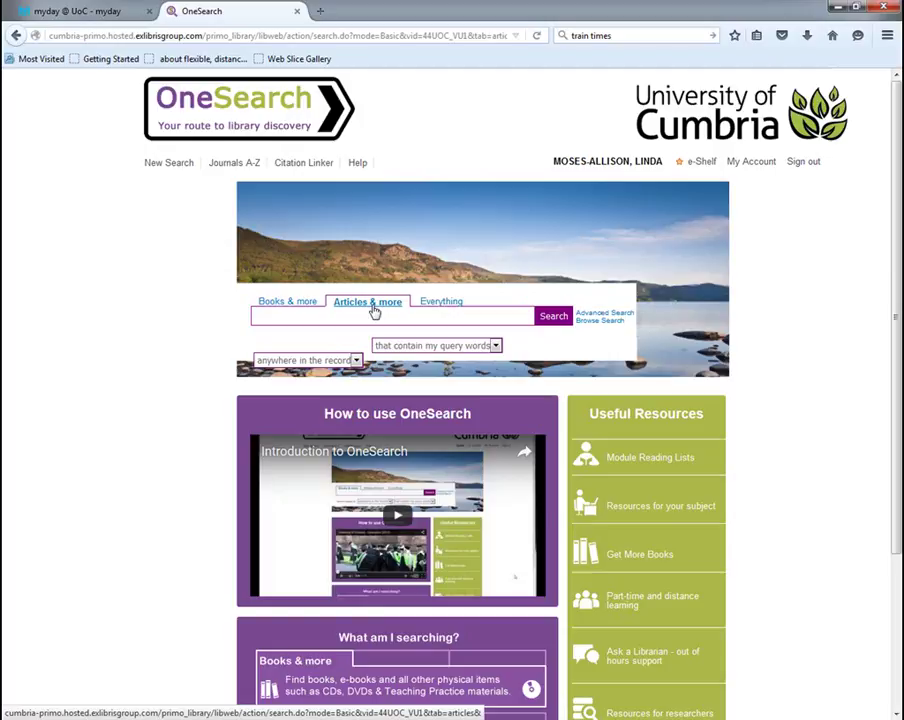
left_click(429, 310)
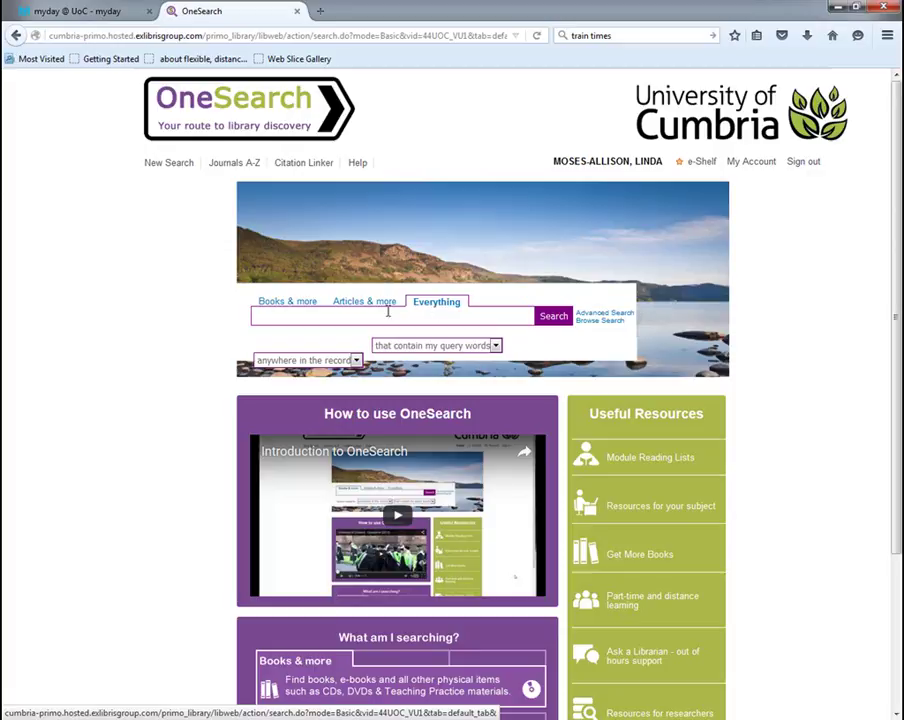
left_click(299, 311)
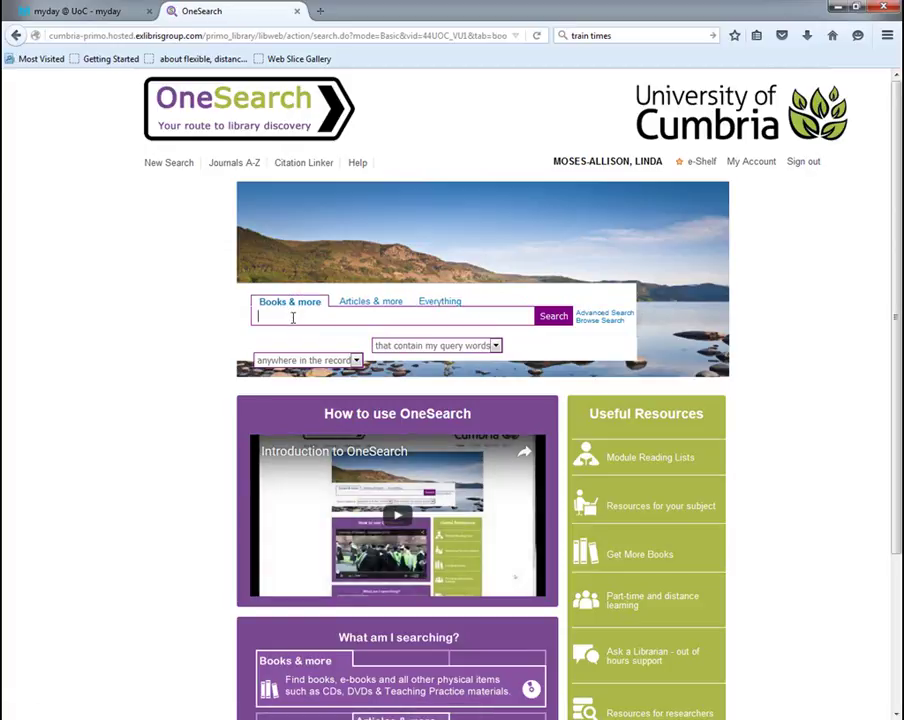
type("alternative dispute resolution")
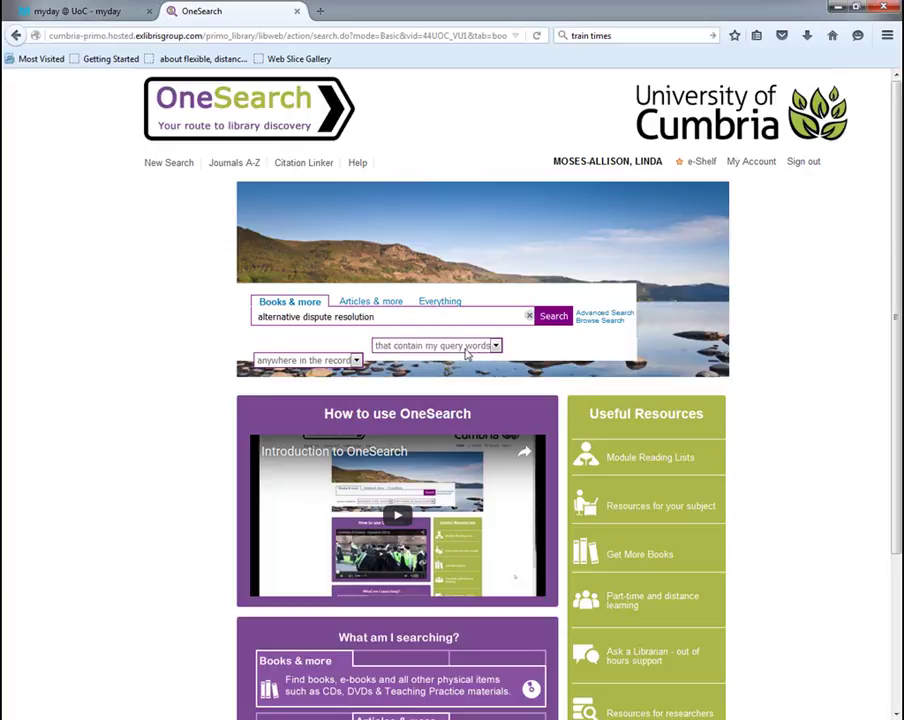
Search Books & more for alternative dispute resolution, matching anywhere in the record (90 results)
left_click(355, 362)
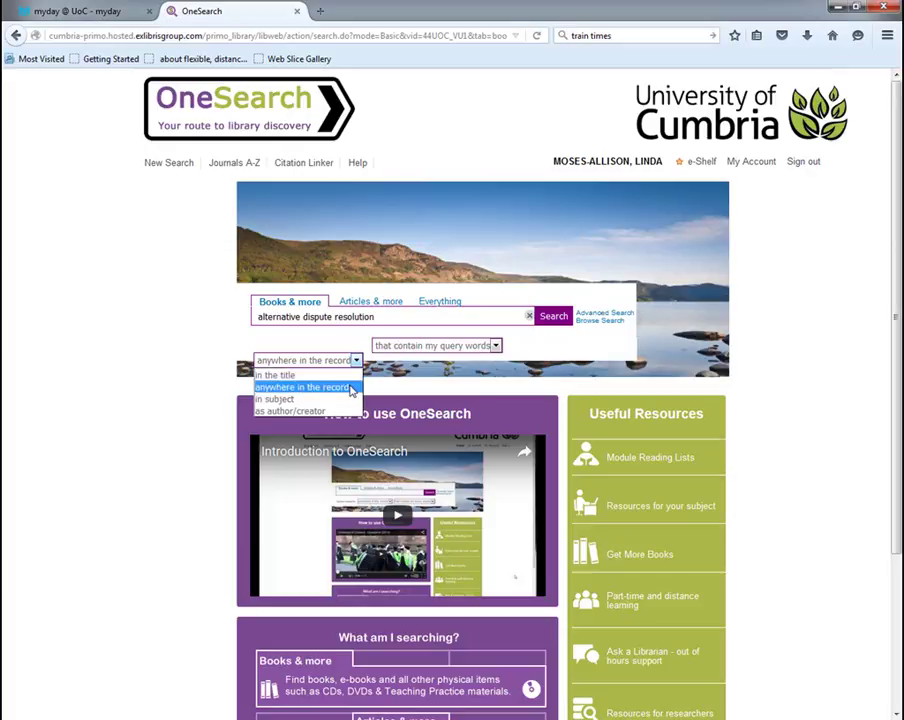
left_click(351, 388)
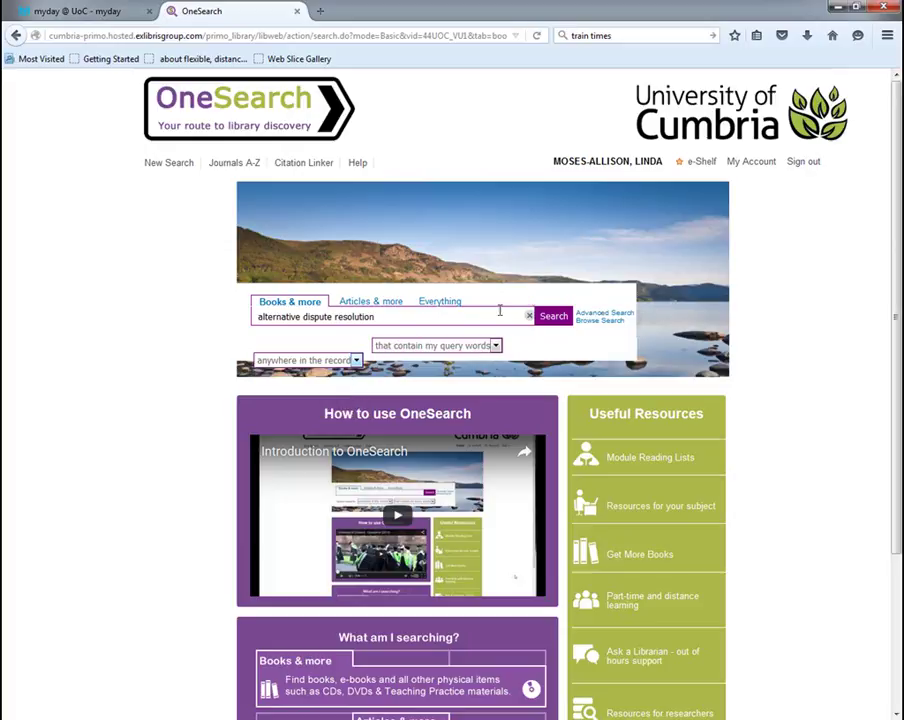
left_click(554, 317)
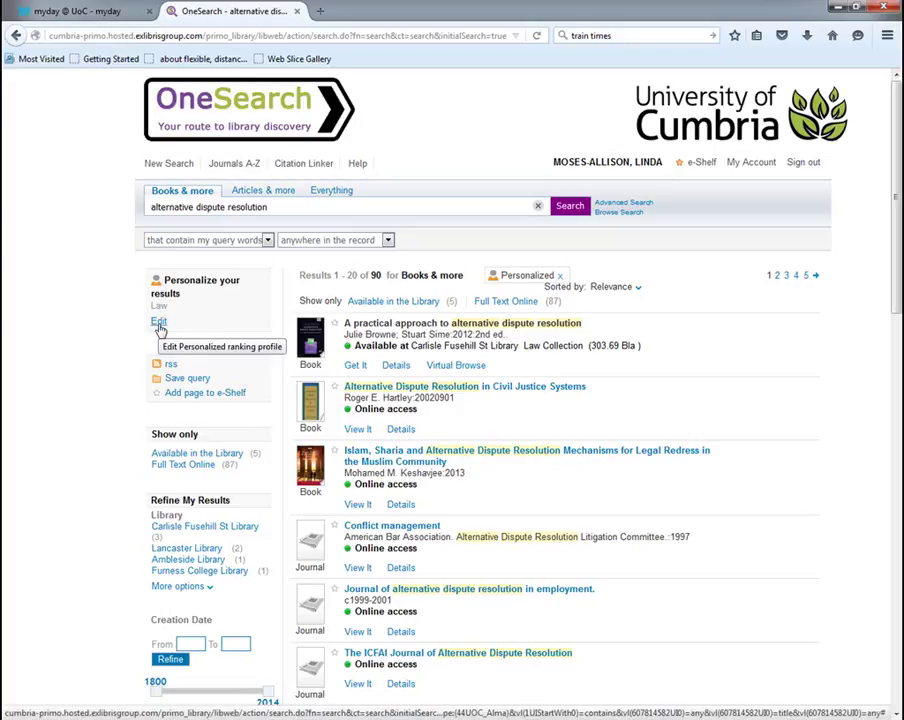
Set Law as the preferred discipline under Personalize your results
left_click(158, 323)
left_click(246, 340)
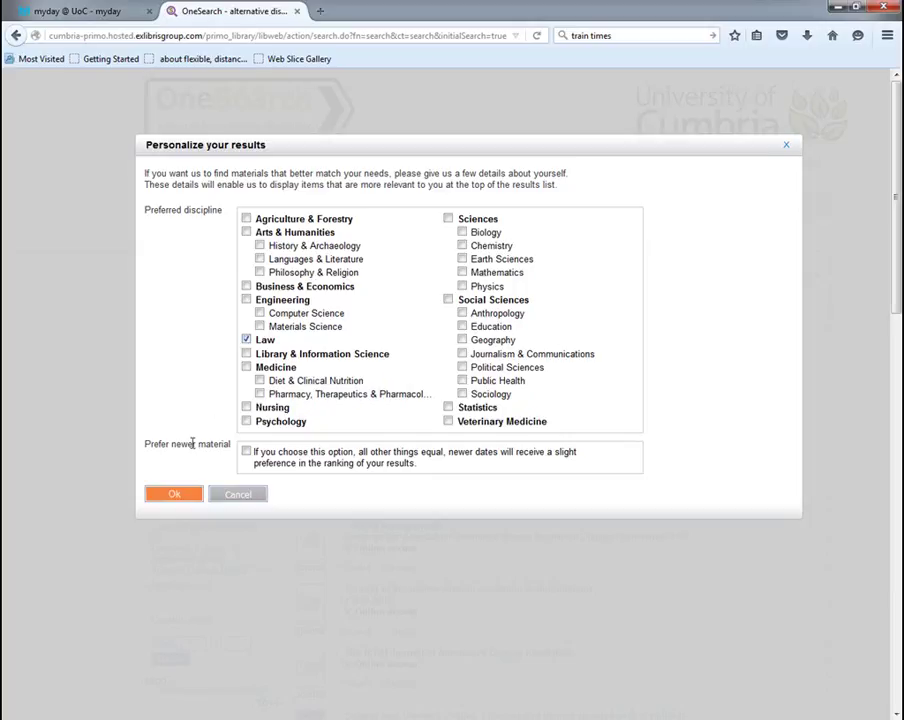
left_click(174, 494)
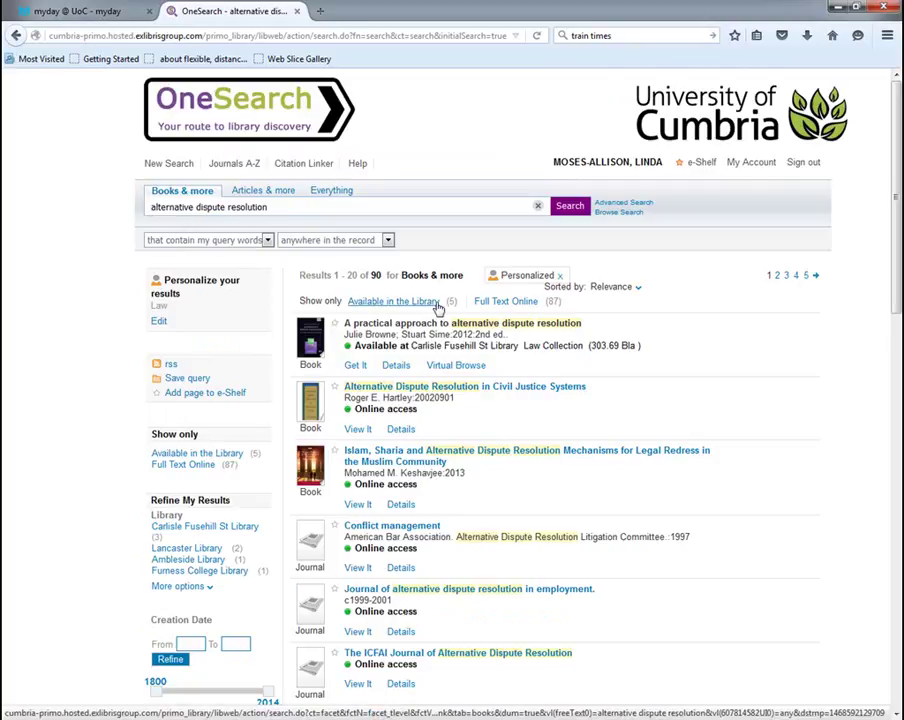
Refine the results to Full Text Online, leaving 87 items, and scan the list
left_click(513, 303)
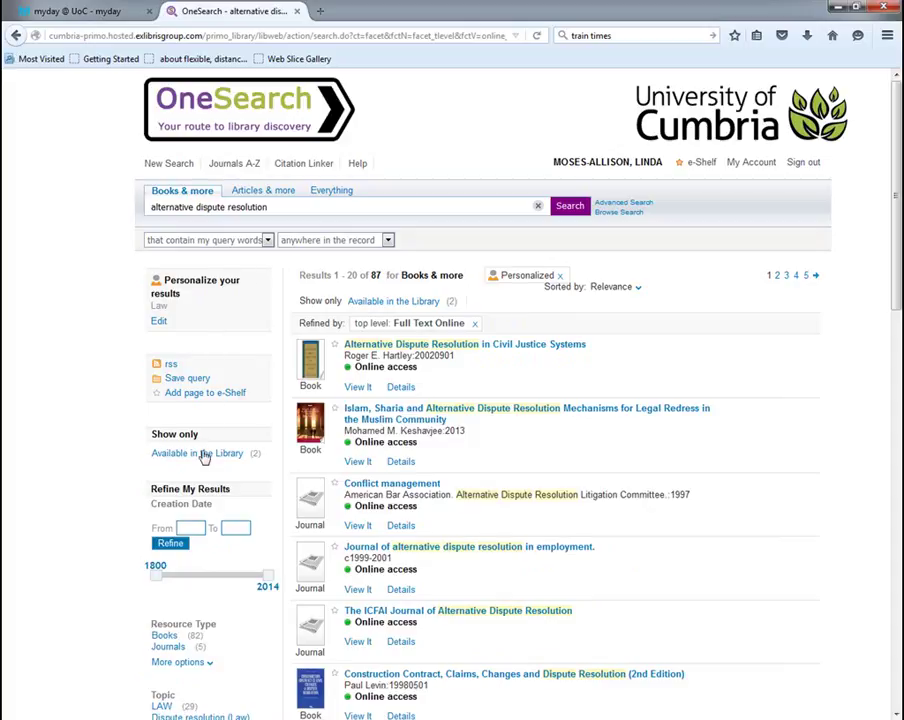
scroll(204, 458, "down", 4)
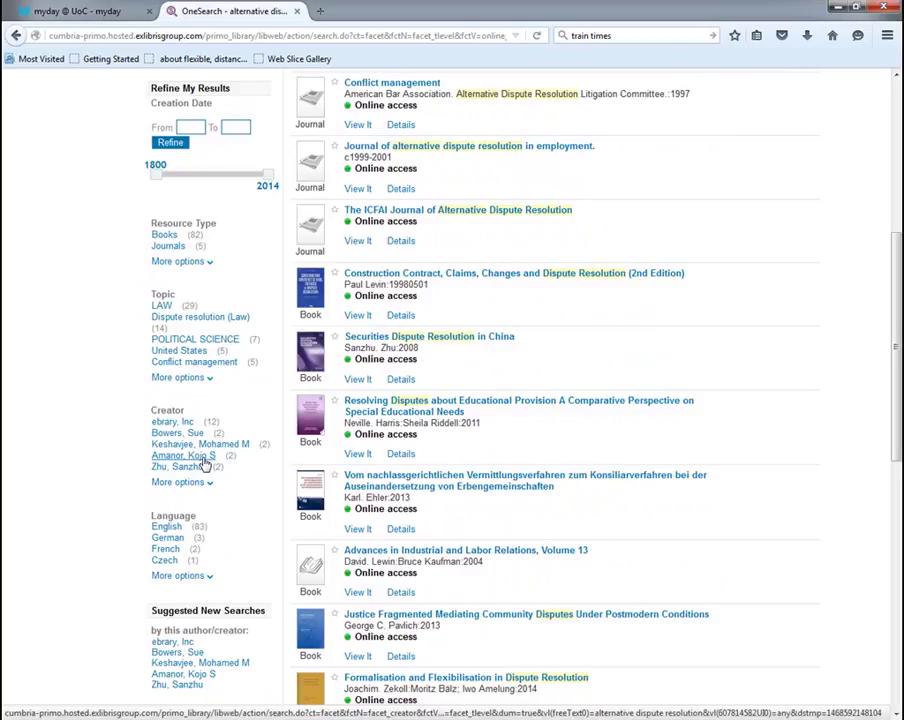
scroll(204, 462, "up", 4)
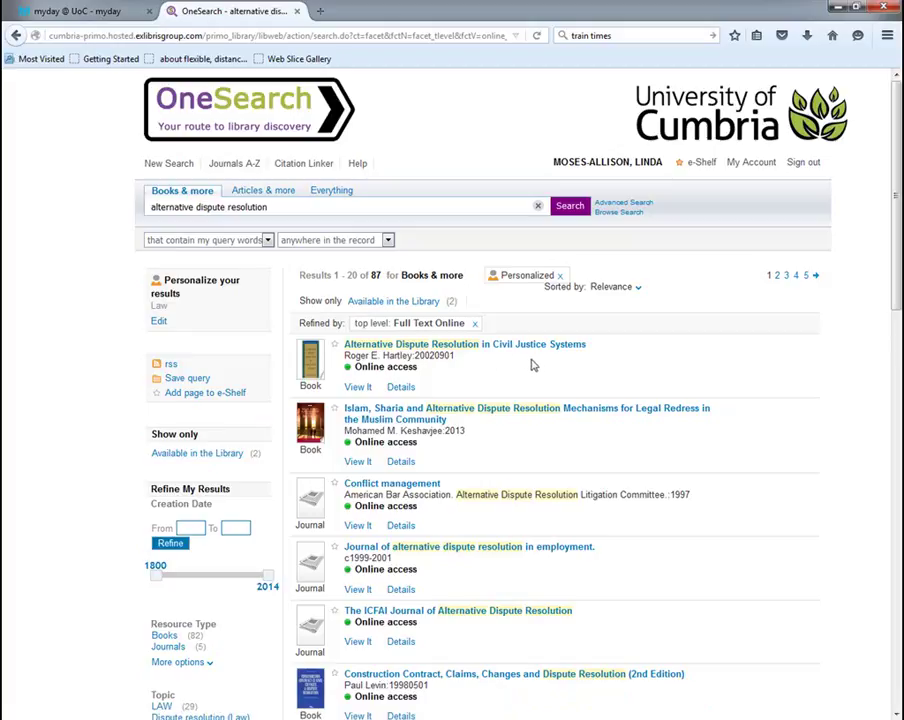
Open the View It full-text sources for Alternative Dispute Resolution in Civil Justice Systems
left_click(362, 394)
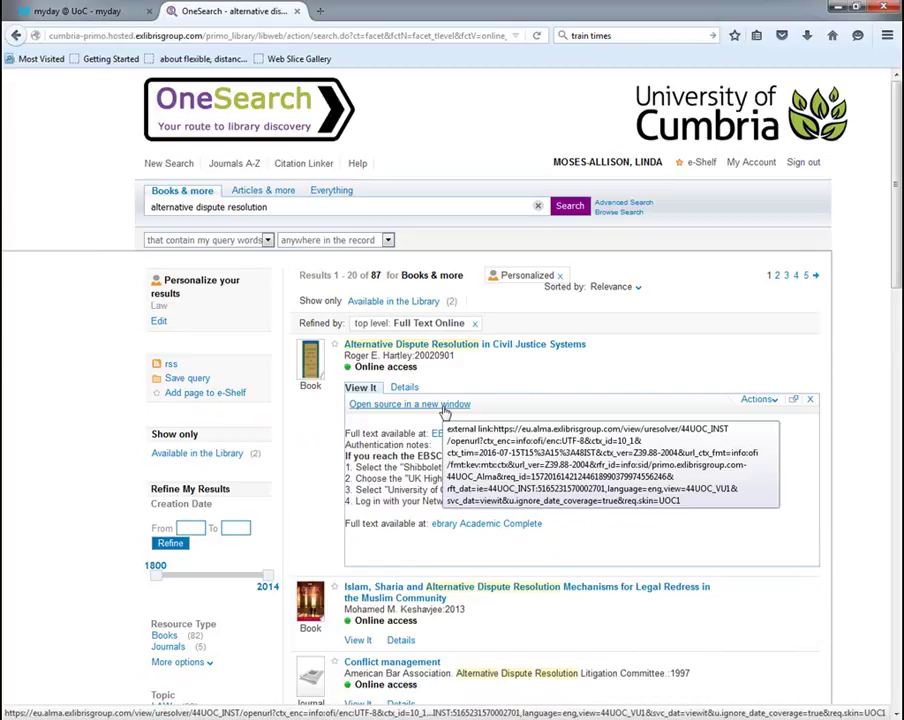
left_click(444, 409)
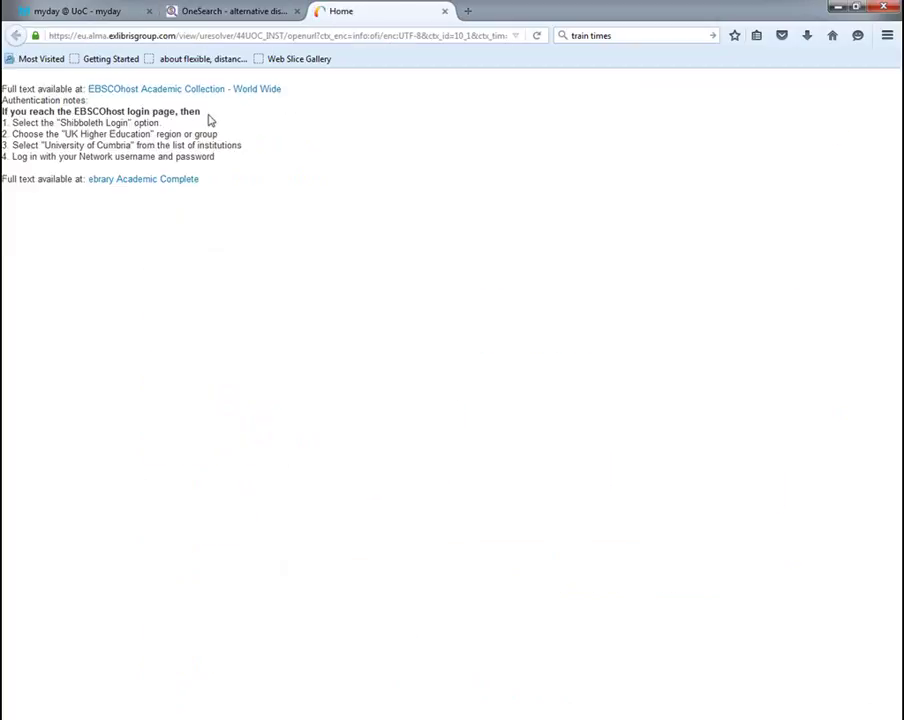
Open the book's EBSCOhost Academic Collection record, view its PDF Full Text, then return
left_click(268, 92)
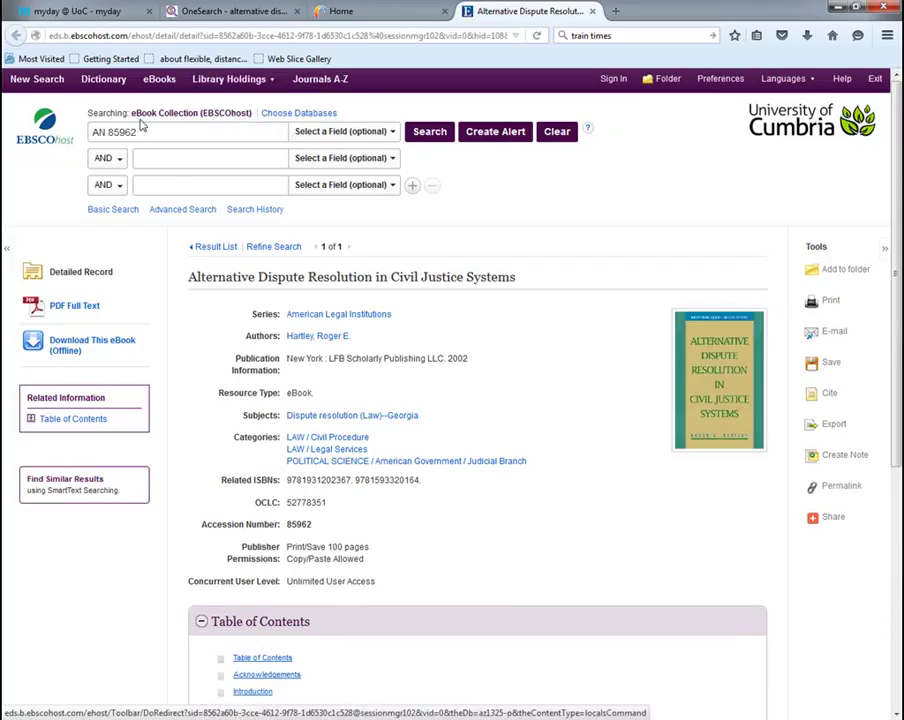
left_click(91, 311)
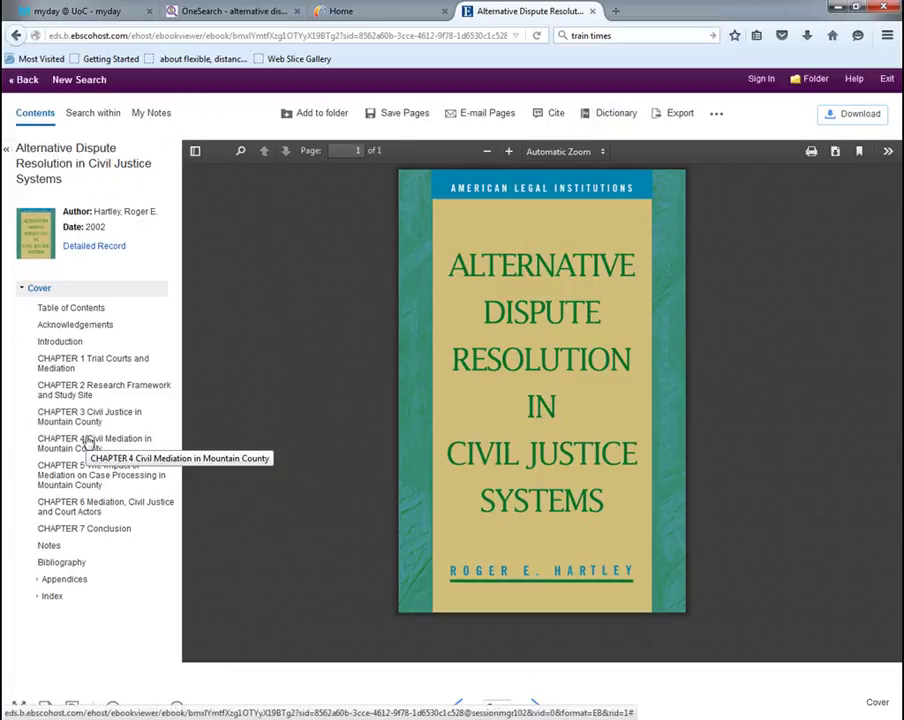
left_click(15, 35)
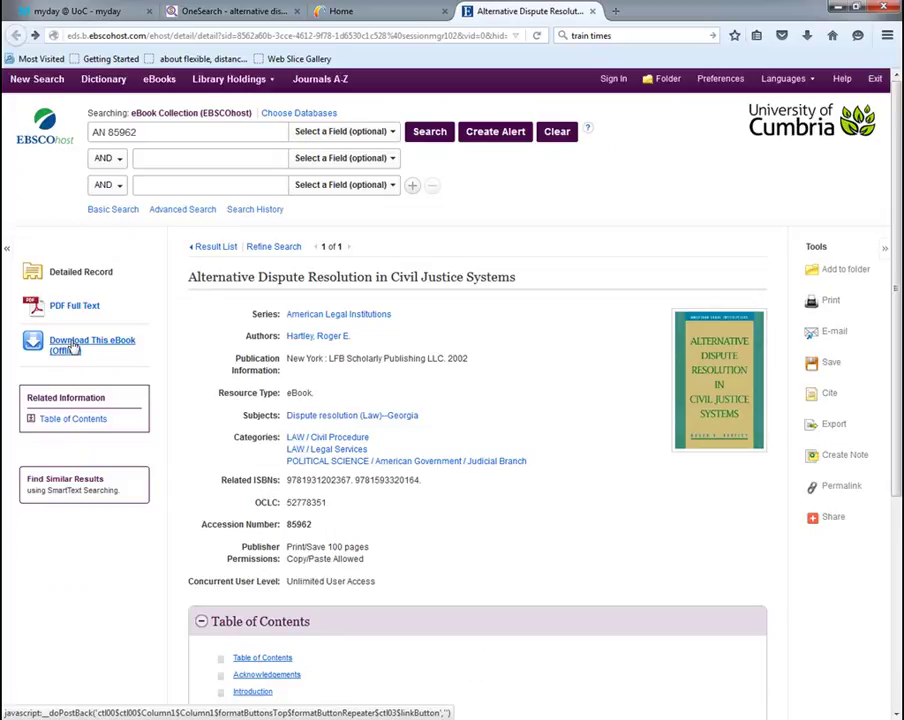
Start a new Articles advanced search with the pasted phrase alternative dispute resolution
left_click(201, 12)
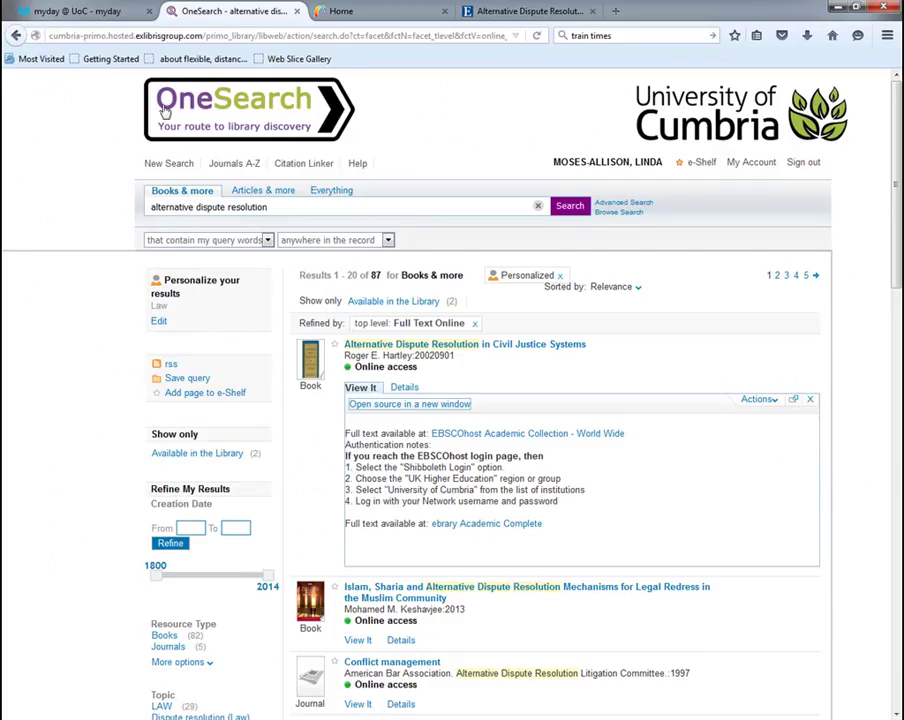
left_click(167, 165)
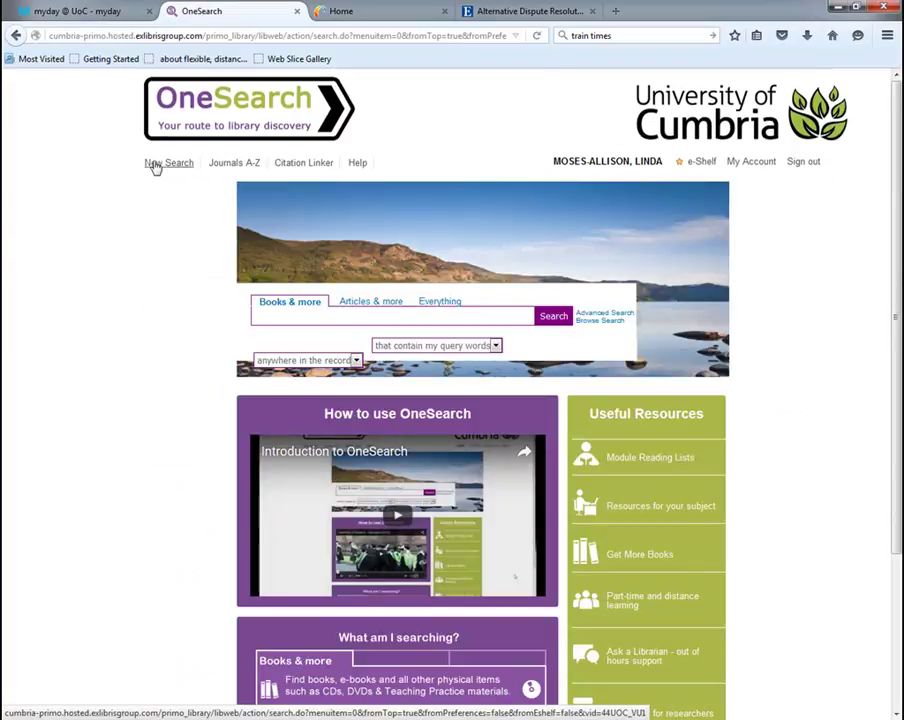
left_click(368, 303)
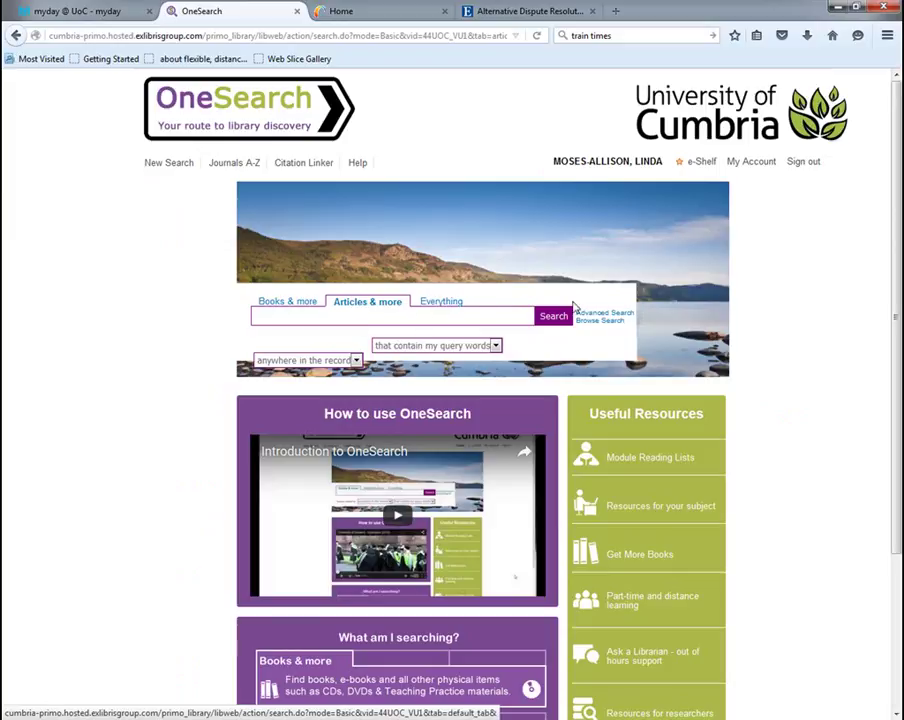
left_click(604, 315)
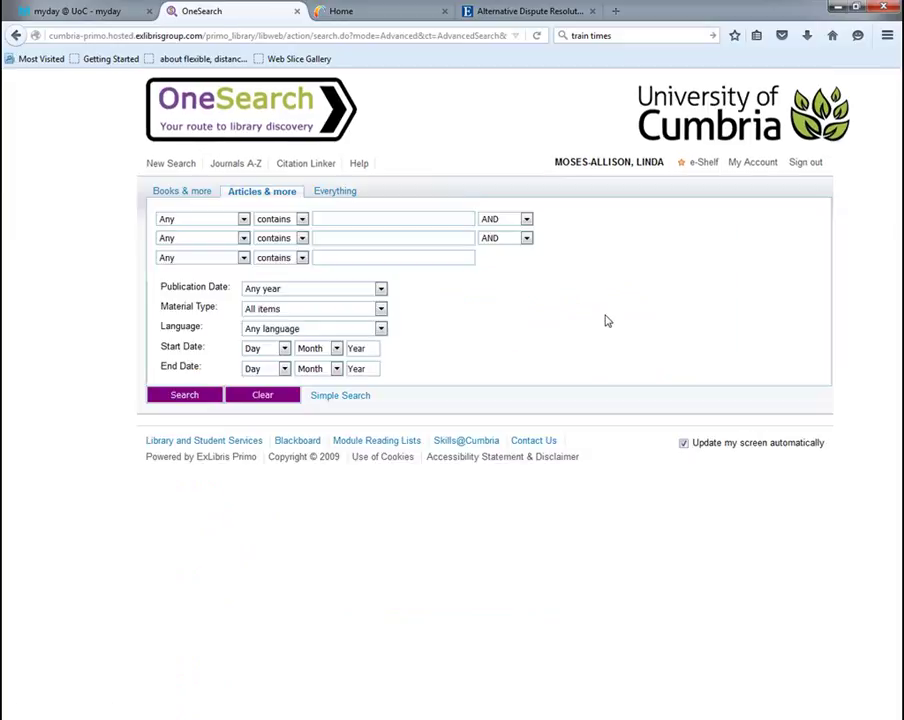
left_click(400, 218)
type("alternative dispute resolution")
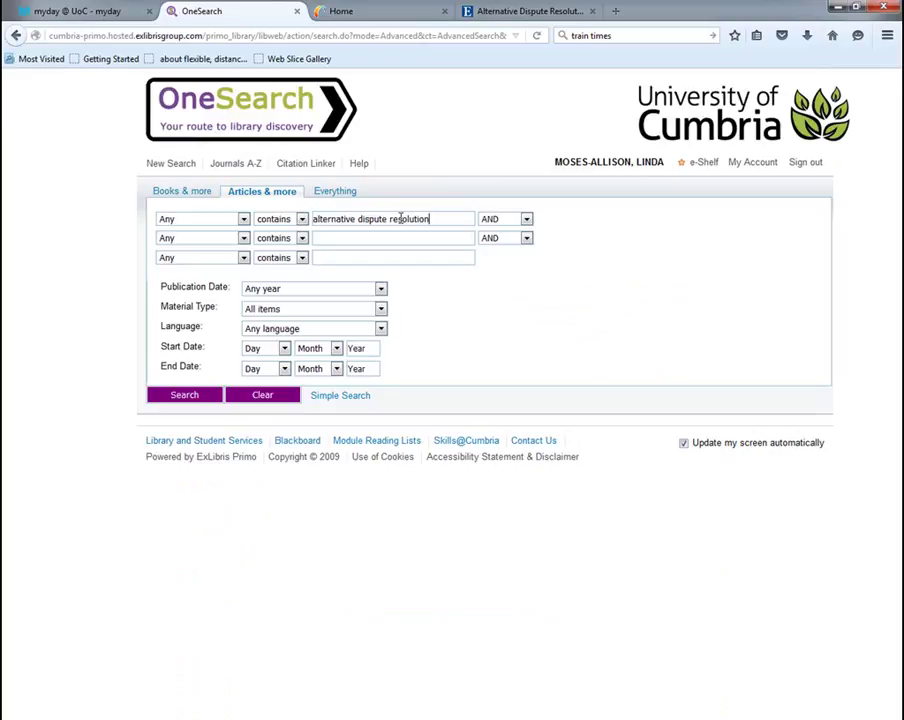
key("Return")
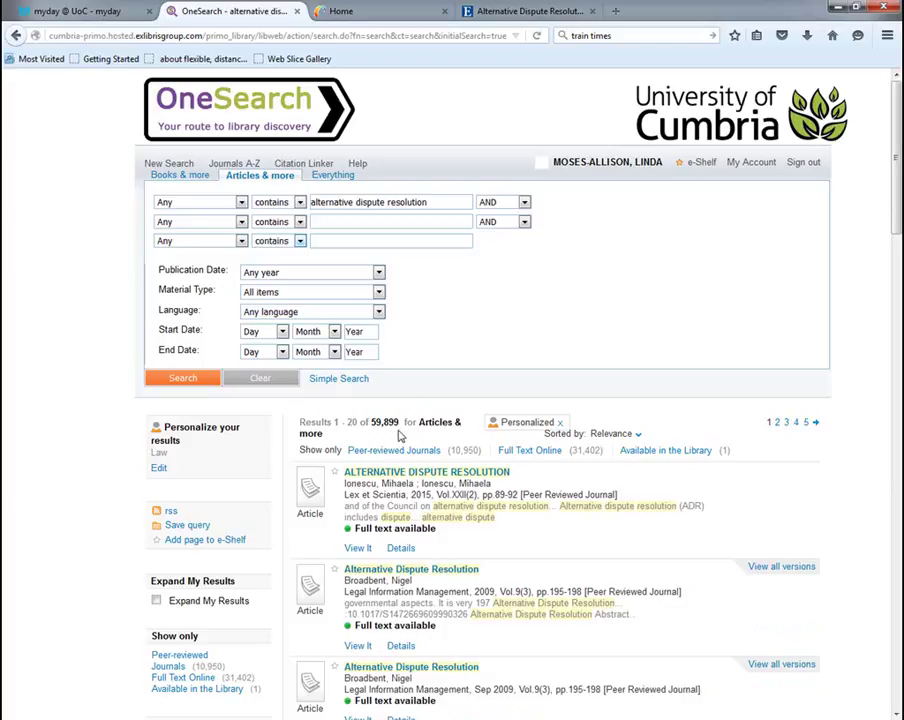
Wrap the first term in quotes as "alternative dispute resolution" and rerun the search
left_click(313, 201)
type("\"")
left_click(437, 201)
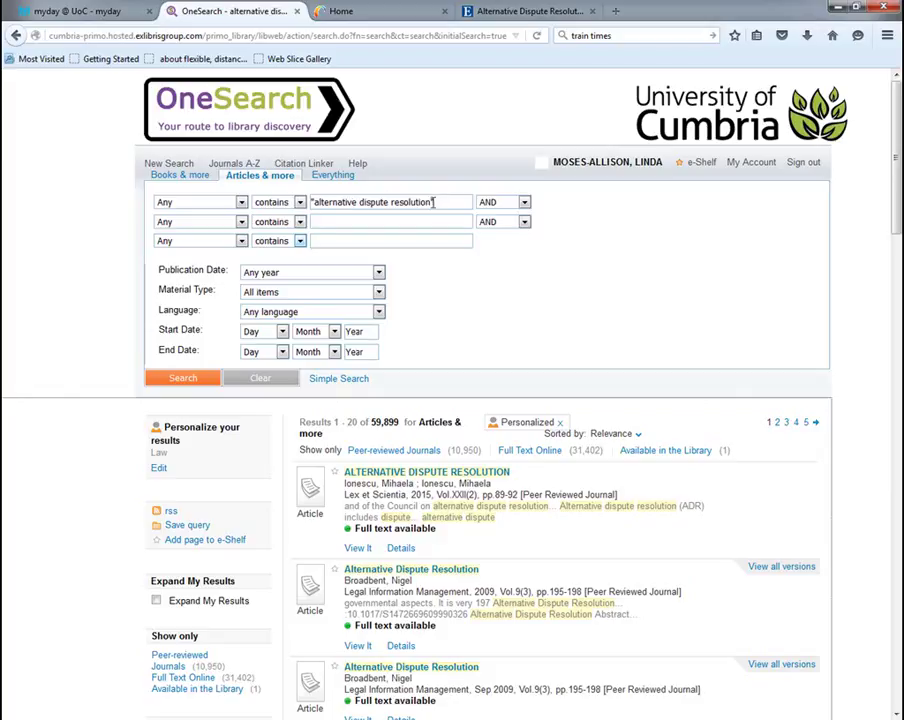
left_click(205, 382)
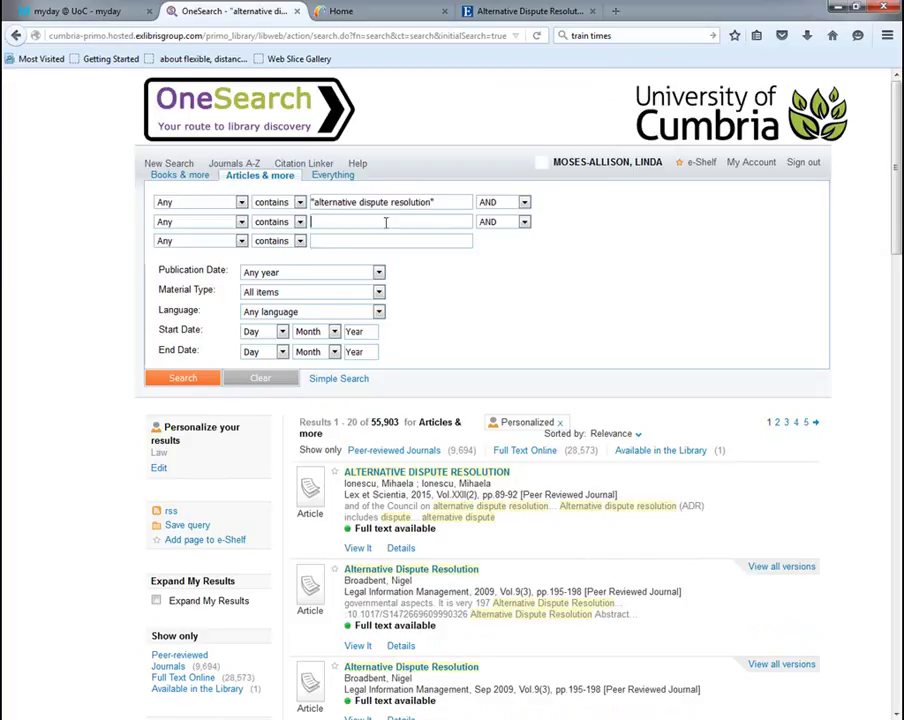
Add commercial as a second AND term, narrowing the articles to 10,436
type("ommercial")
left_click(213, 380)
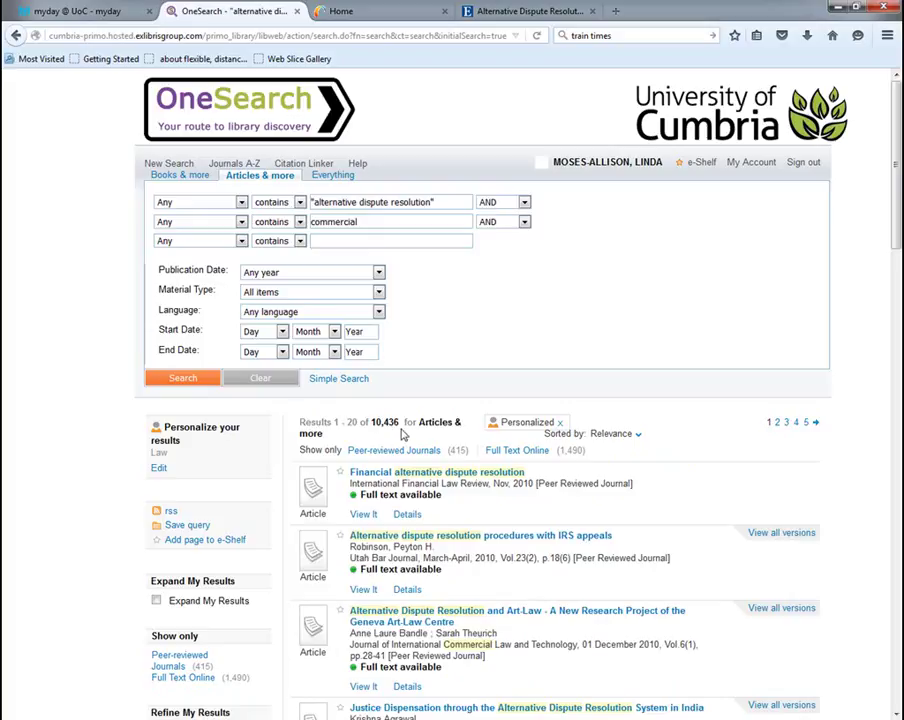
scroll(403, 433, "down", 3)
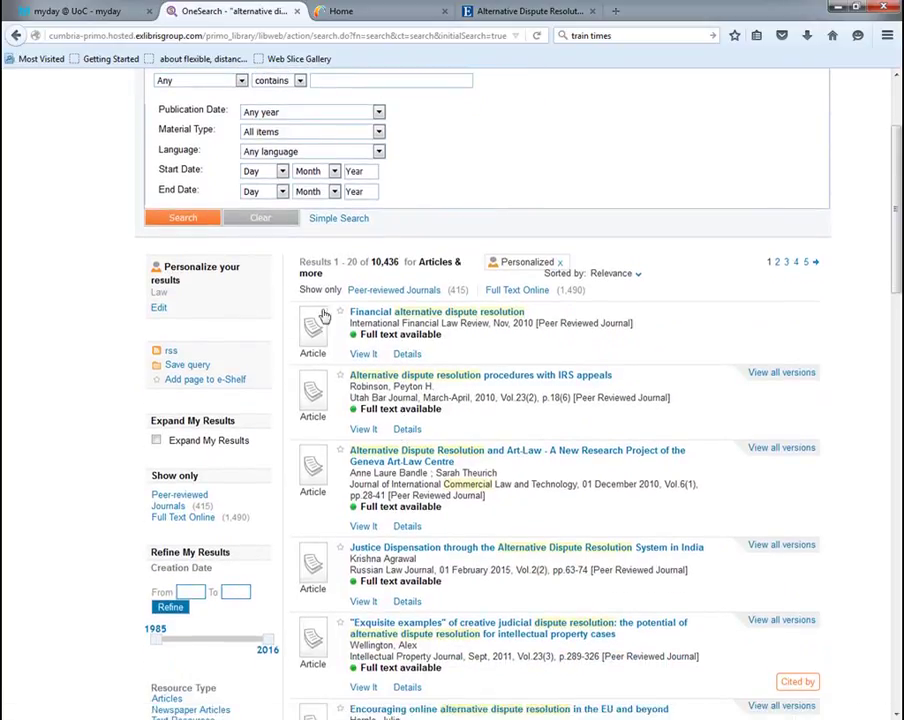
scroll(289, 316, "down", 1)
scroll(289, 316, "down", 3)
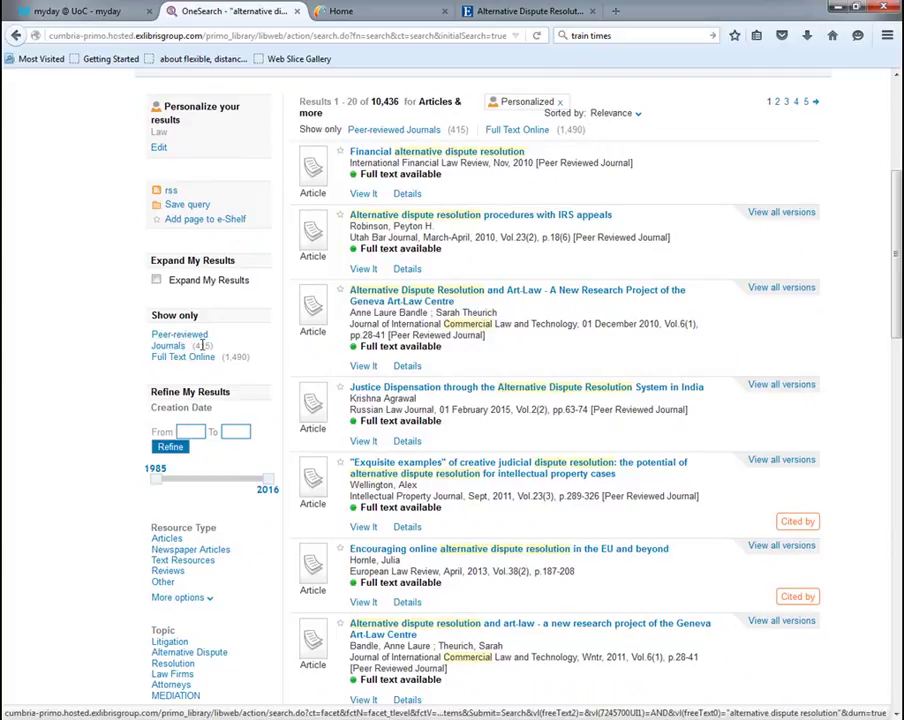
Limit to peer-reviewed journals from 2006–2016 and show all Topic refinement options
left_click(172, 346)
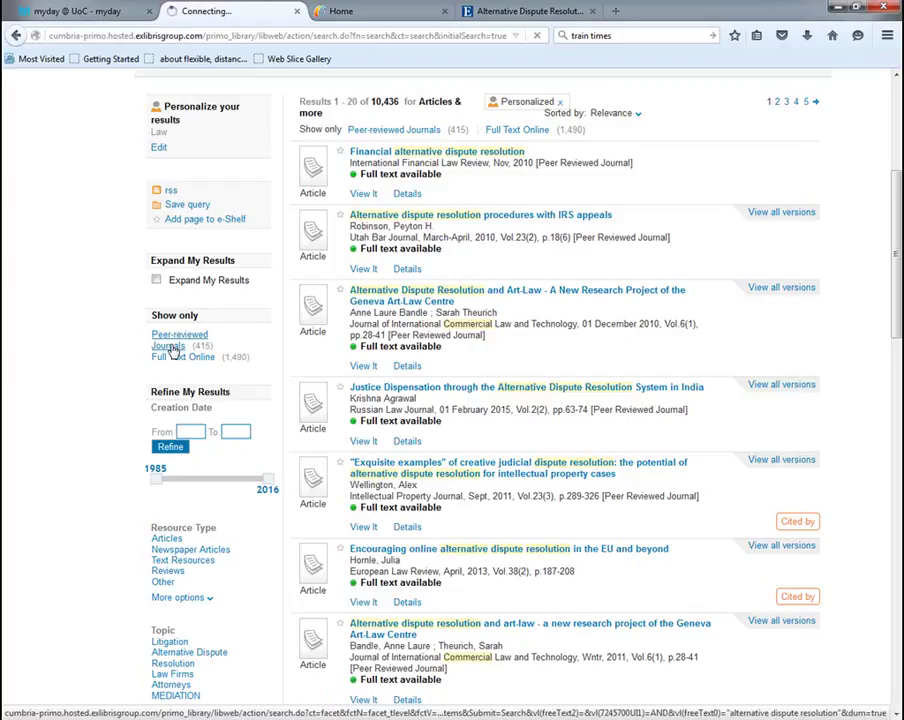
scroll(172, 349, "down", 7)
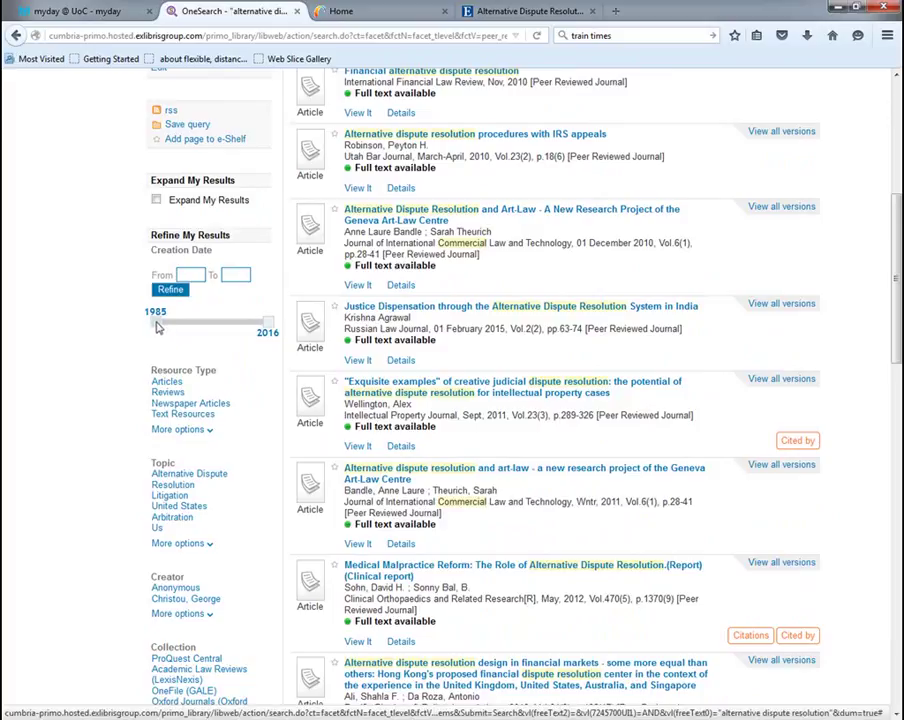
left_click_drag(156, 326, 233, 332)
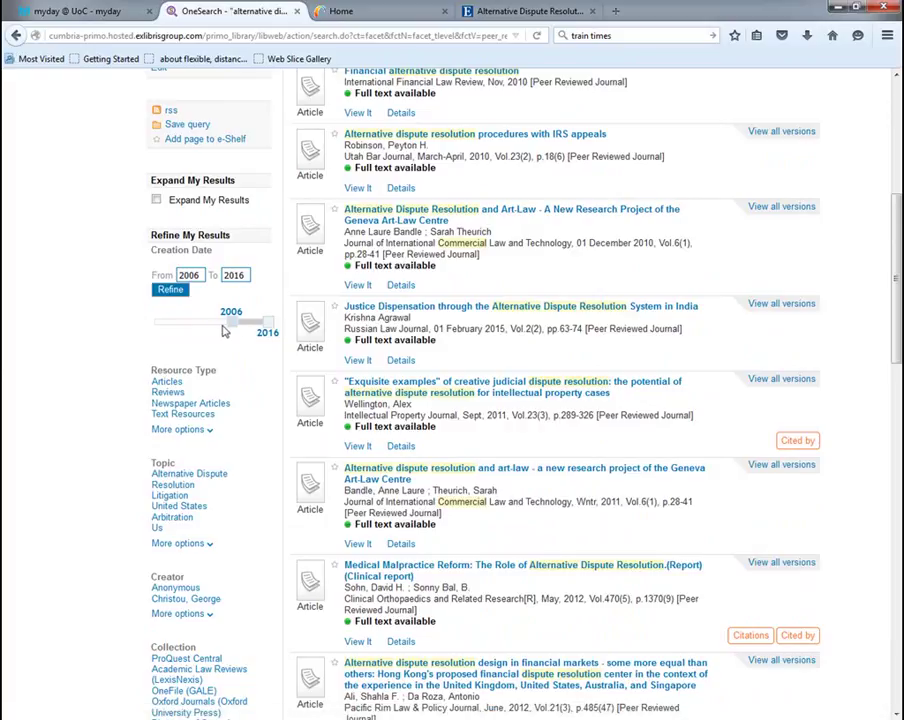
left_click(175, 299)
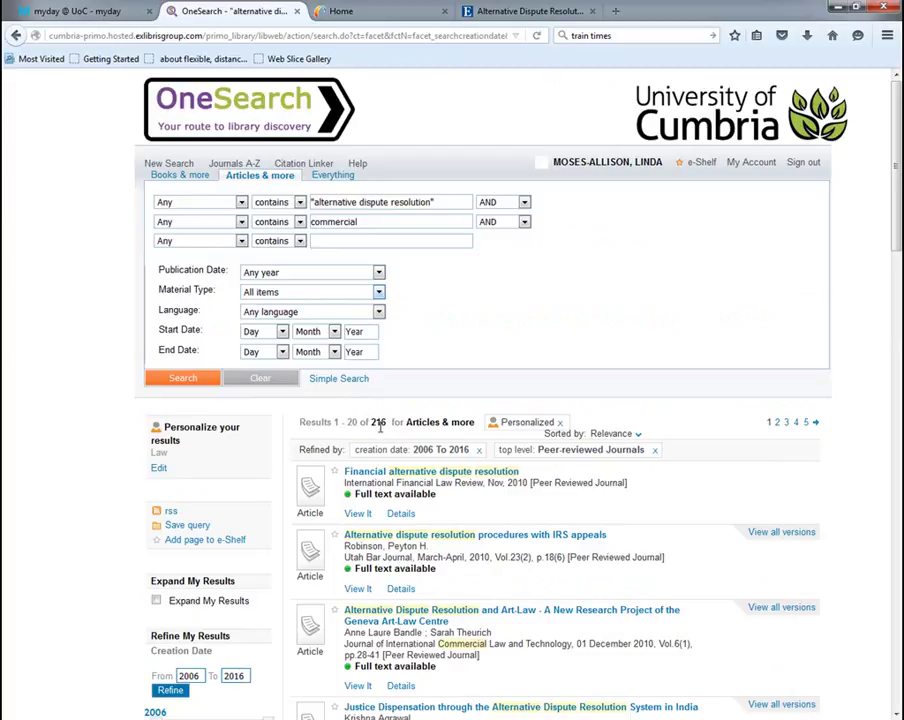
scroll(381, 427, "down", 5)
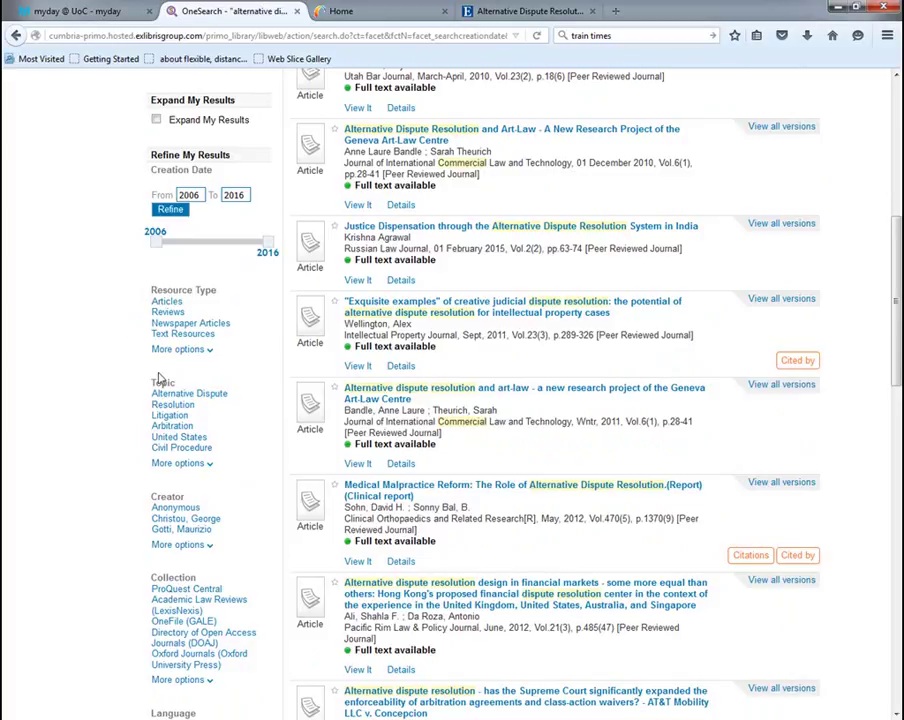
left_click(180, 464)
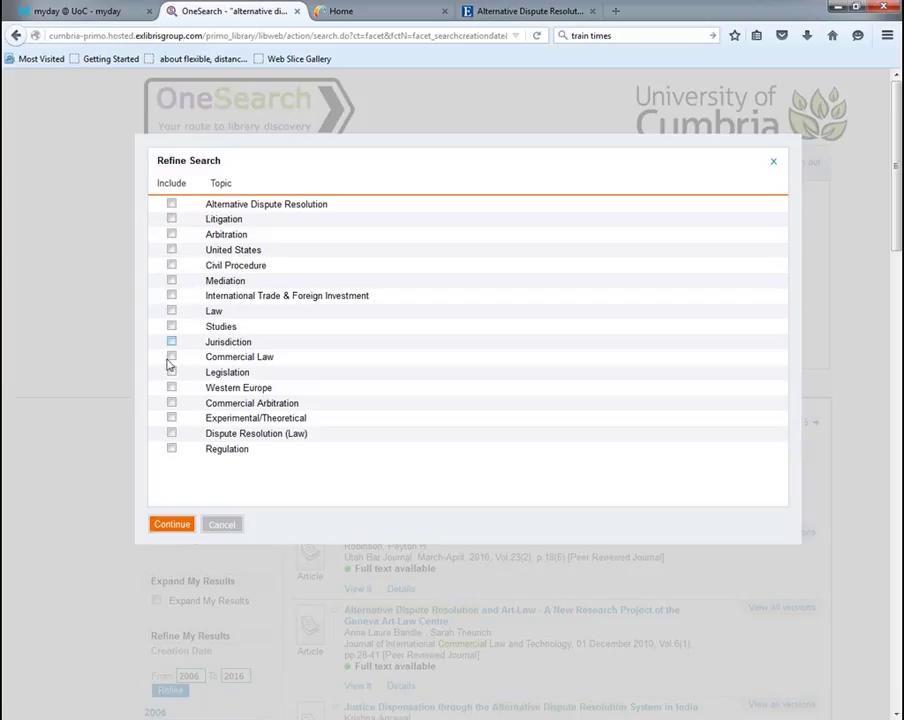
Dismiss the Topic refine list without adding a topic and browse the 216 results
left_click(218, 525)
scroll(152, 534, "down", 8)
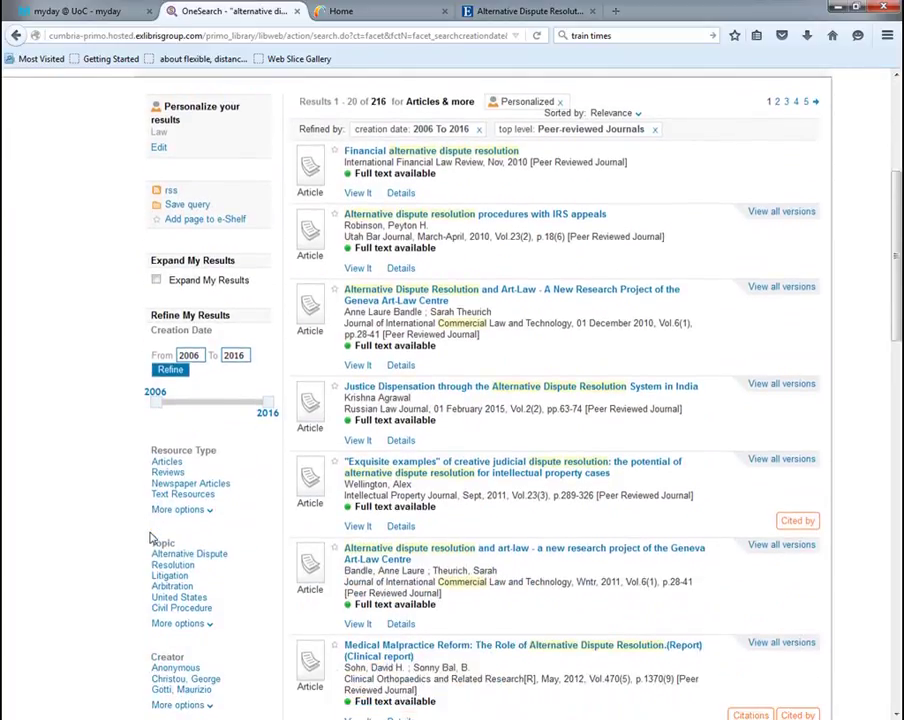
scroll(143, 538, "down", 5)
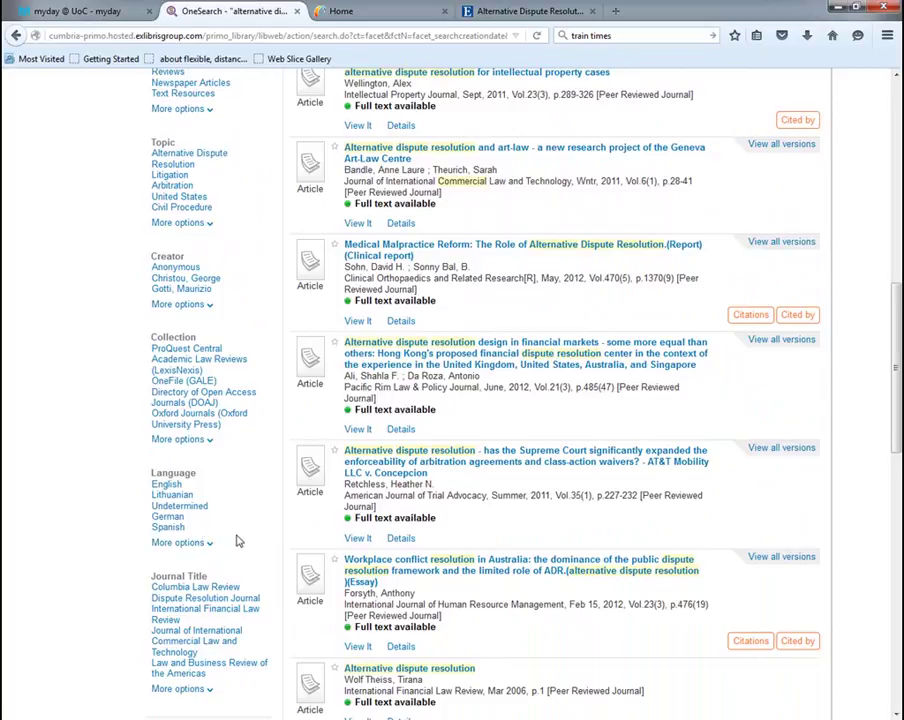
scroll(237, 541, "down", 4)
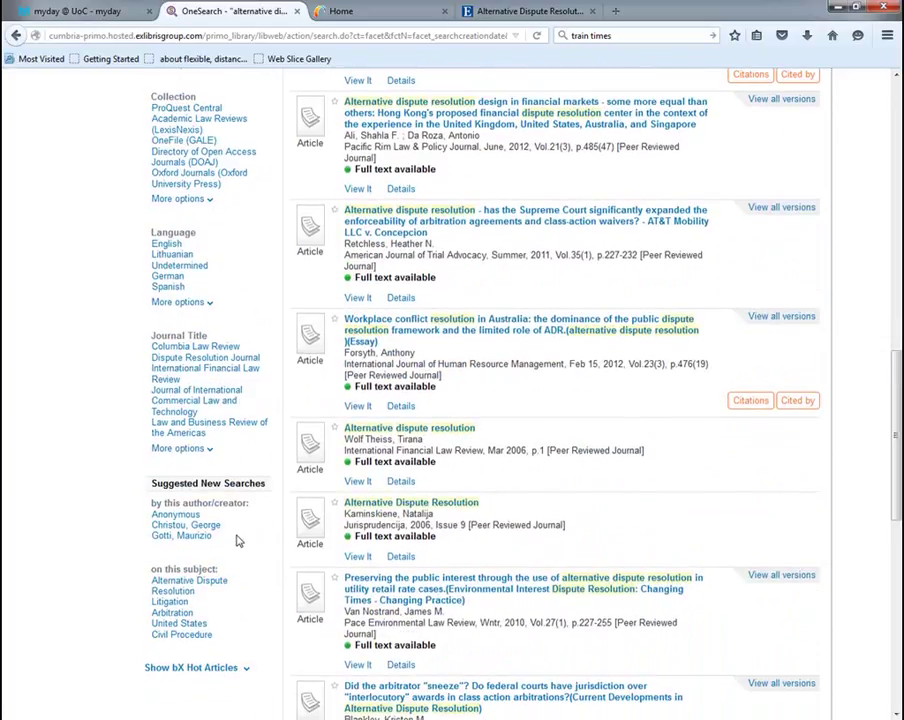
scroll(237, 541, "up", 14)
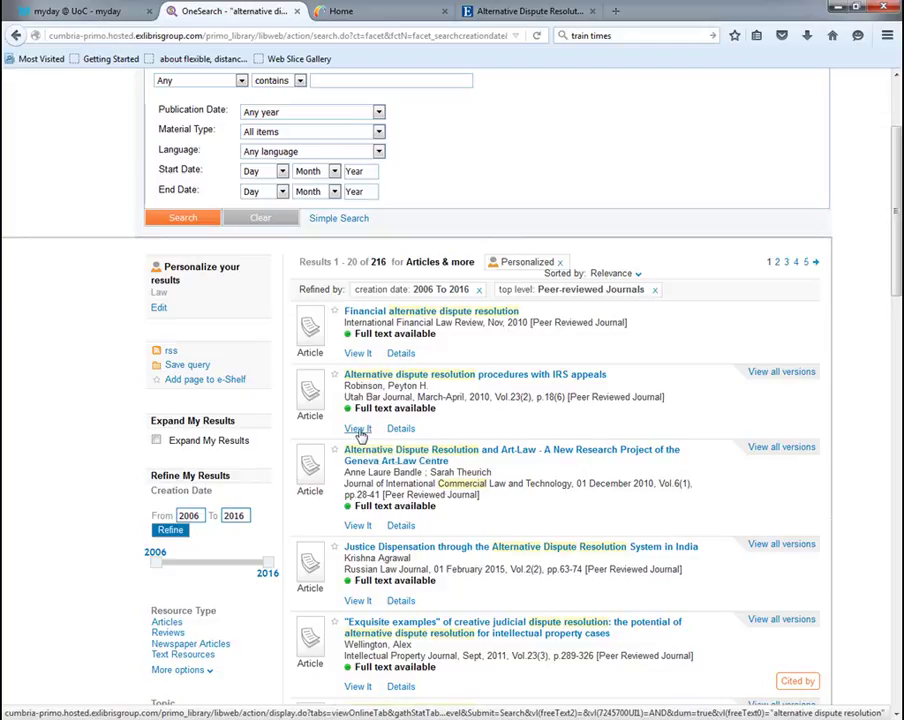
Open 'Alternative Dispute Resolution Procedures with IRS Appeals' in EBSCOhost Academic Search Complete
left_click(358, 429)
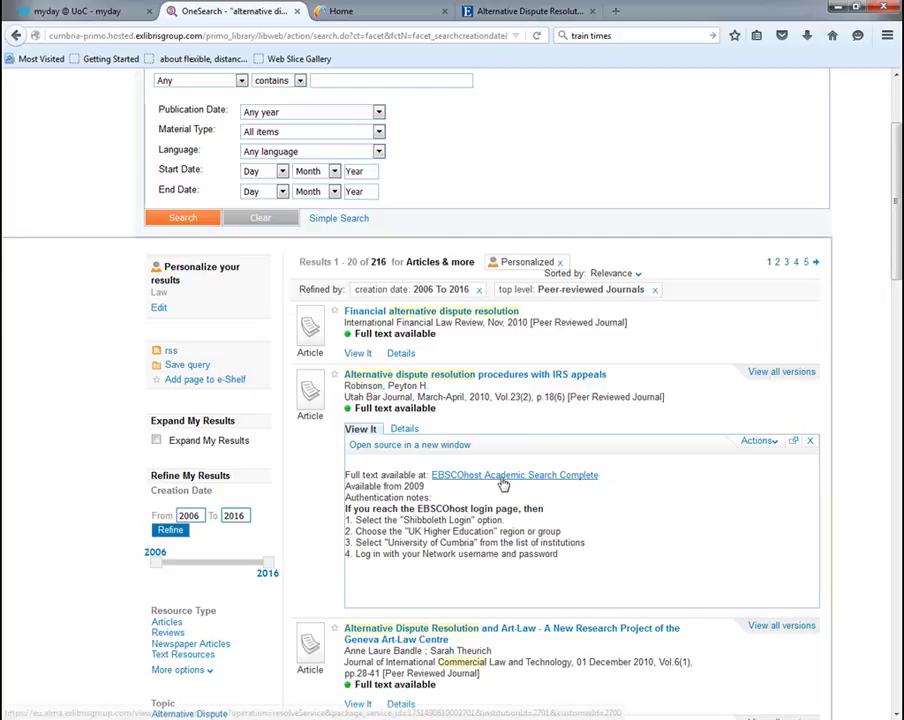
left_click(503, 483)
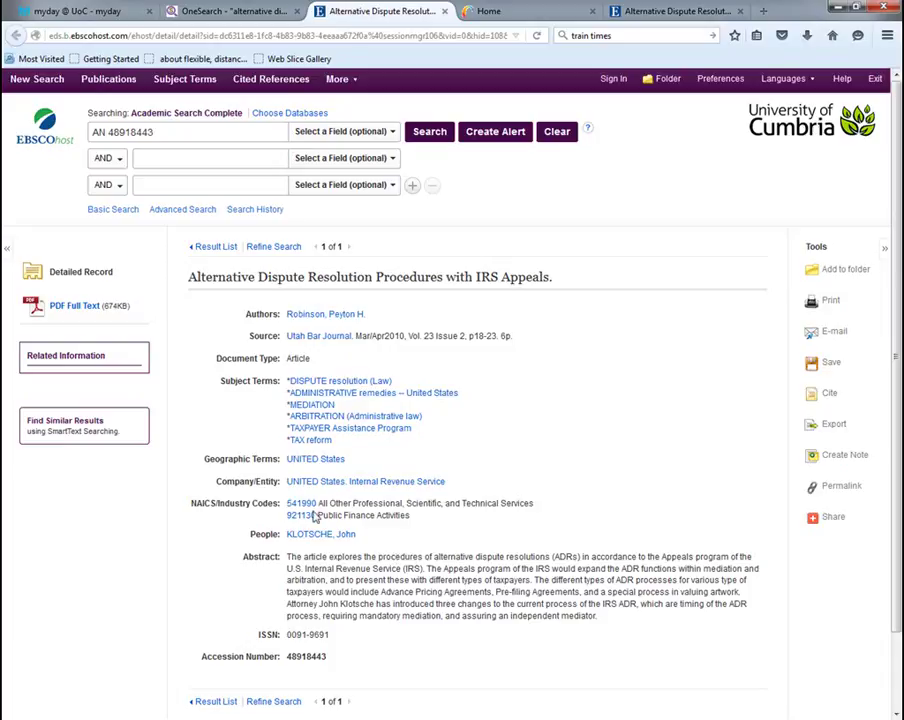
Open the IRS appeals article's PDF full text, then return to the OneSearch results
left_click(82, 308)
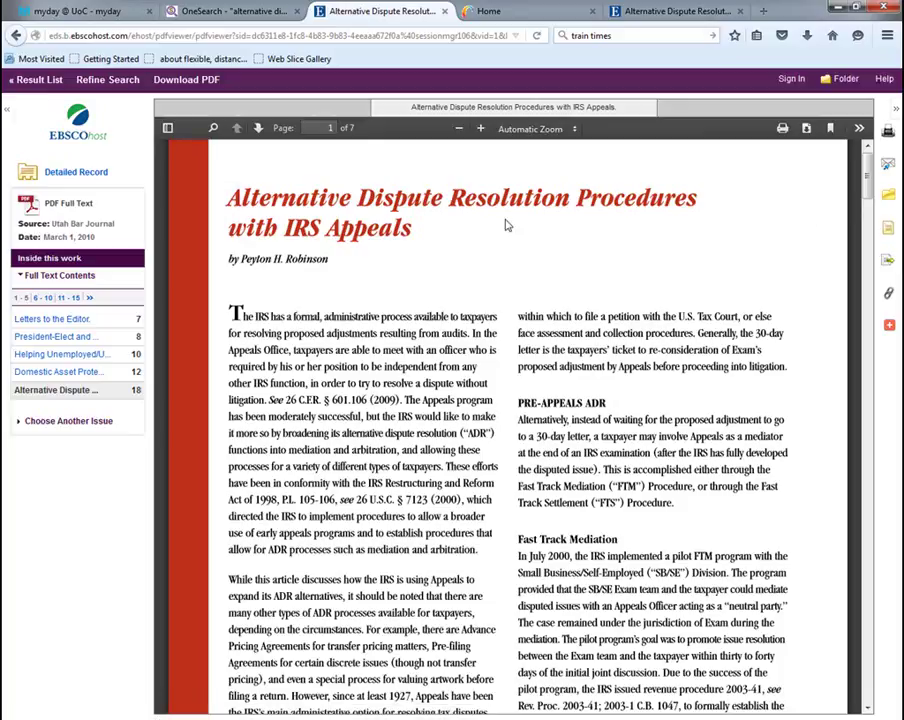
left_click(266, 14)
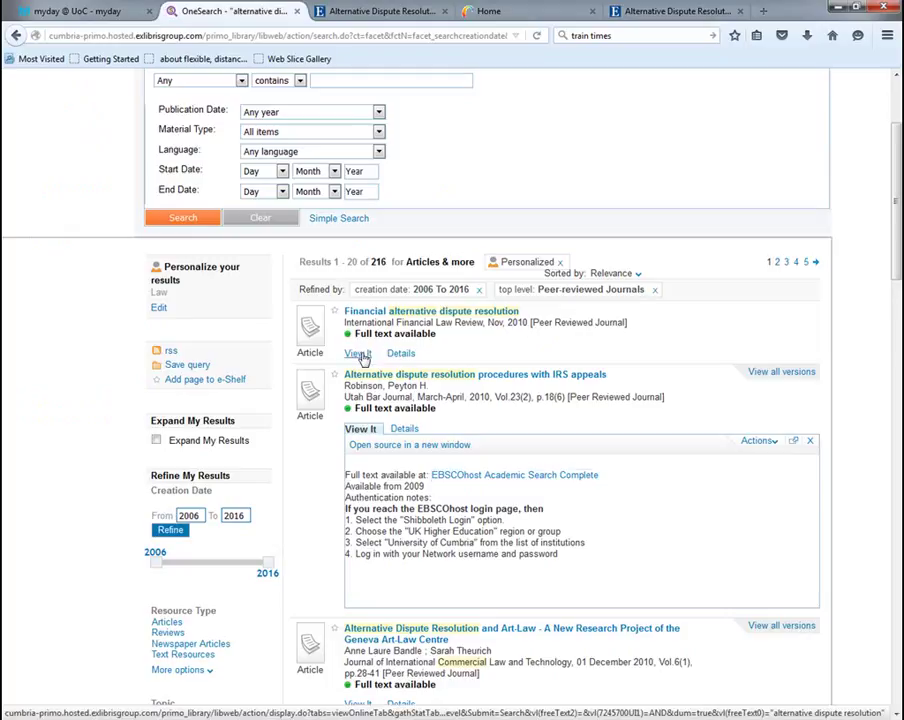
Show the first result's full-text sources and scroll down through the 216 results
left_click(360, 354)
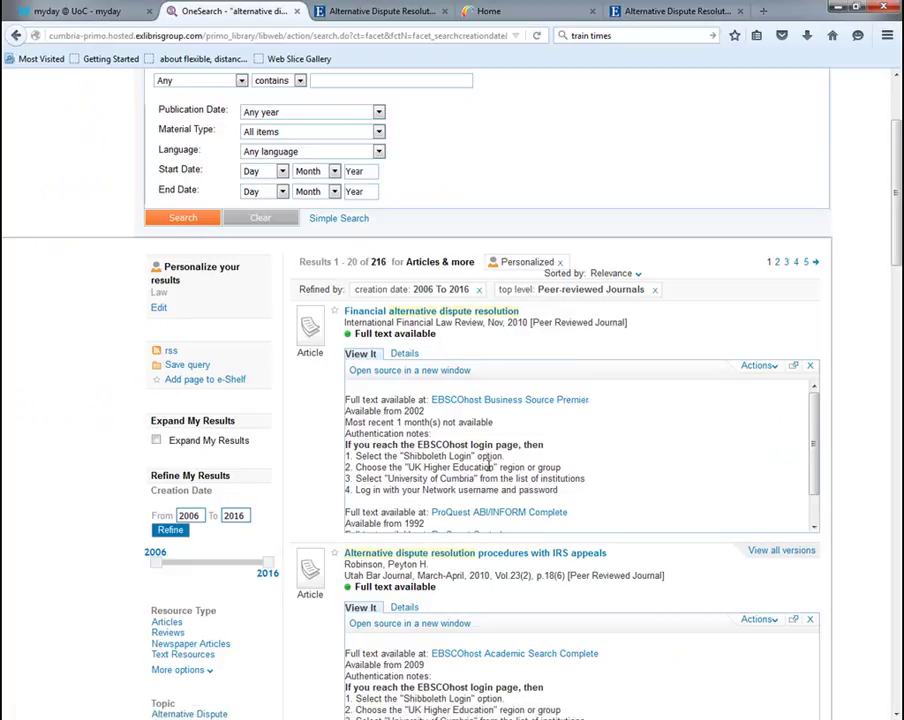
scroll(490, 478, "down", 1)
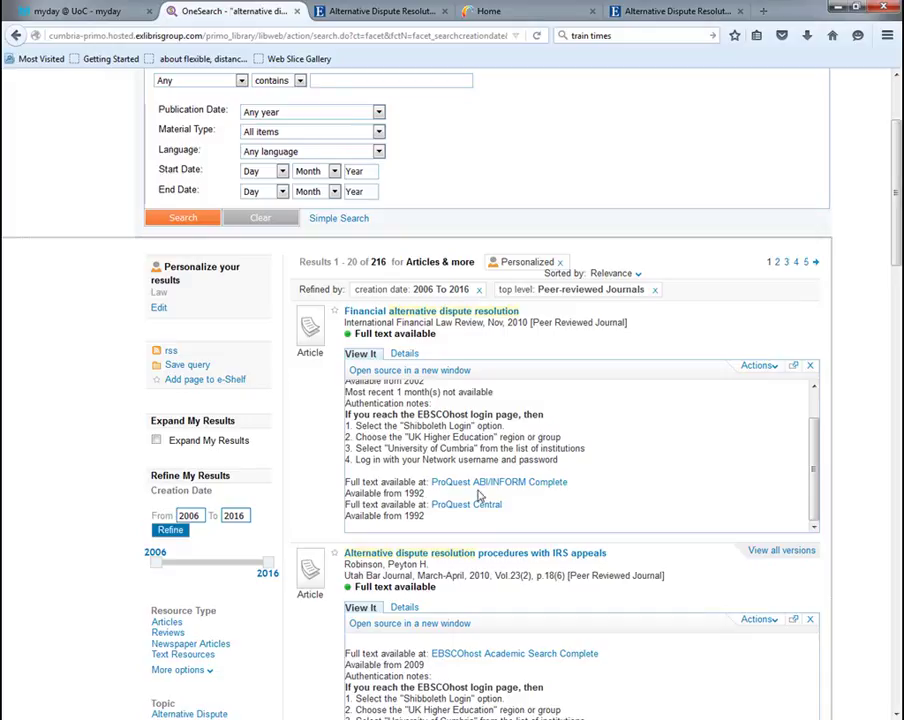
scroll(479, 496, "down", 5)
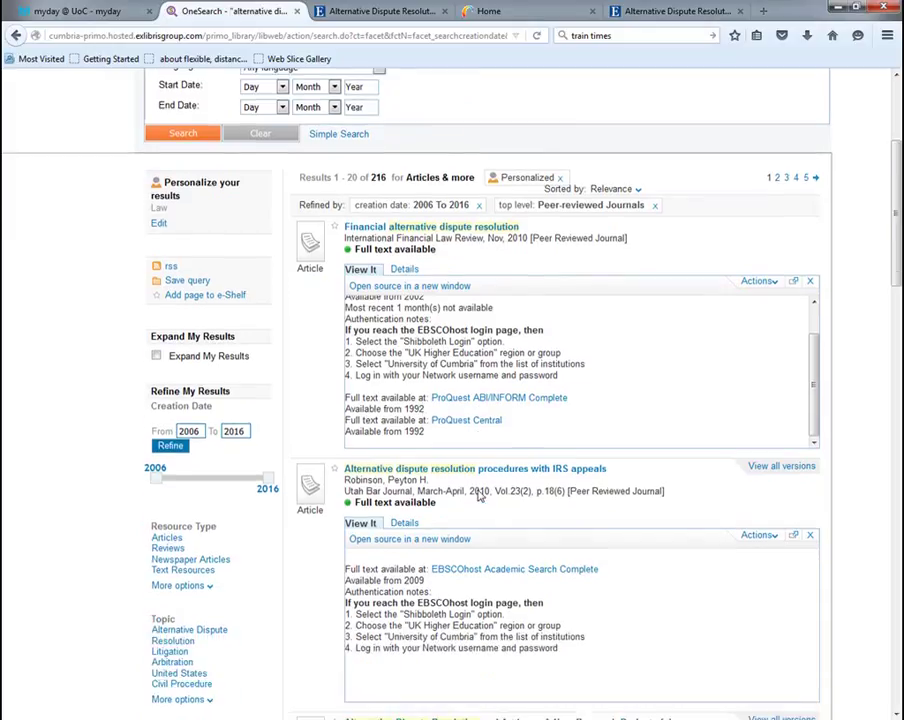
scroll(479, 496, "down", 3)
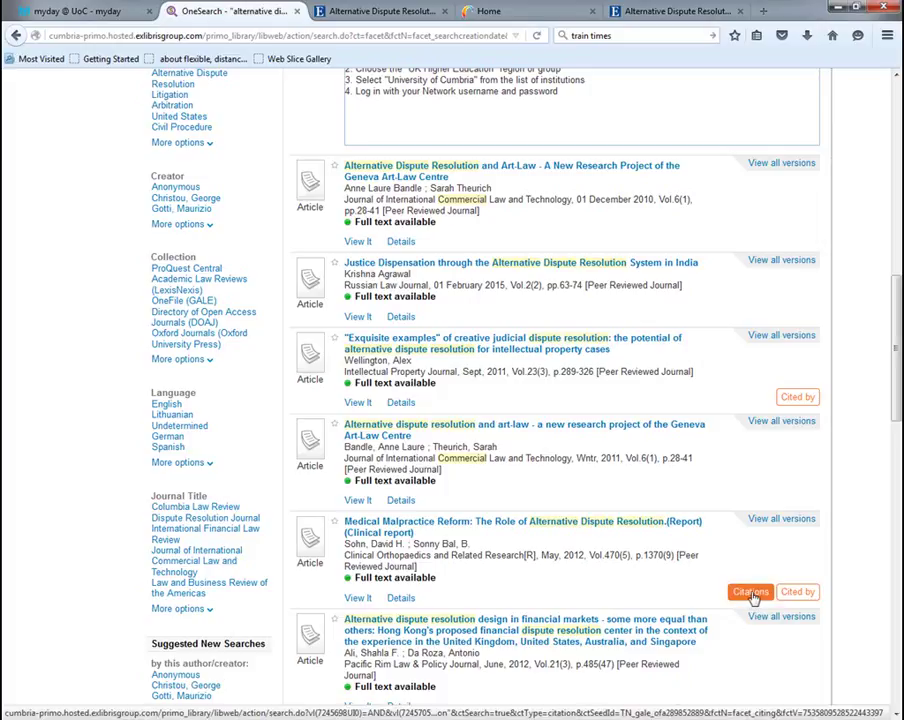
List the four items cited by the Medical Malpractice Reform report, then return to the OneSearch home page
left_click(751, 593)
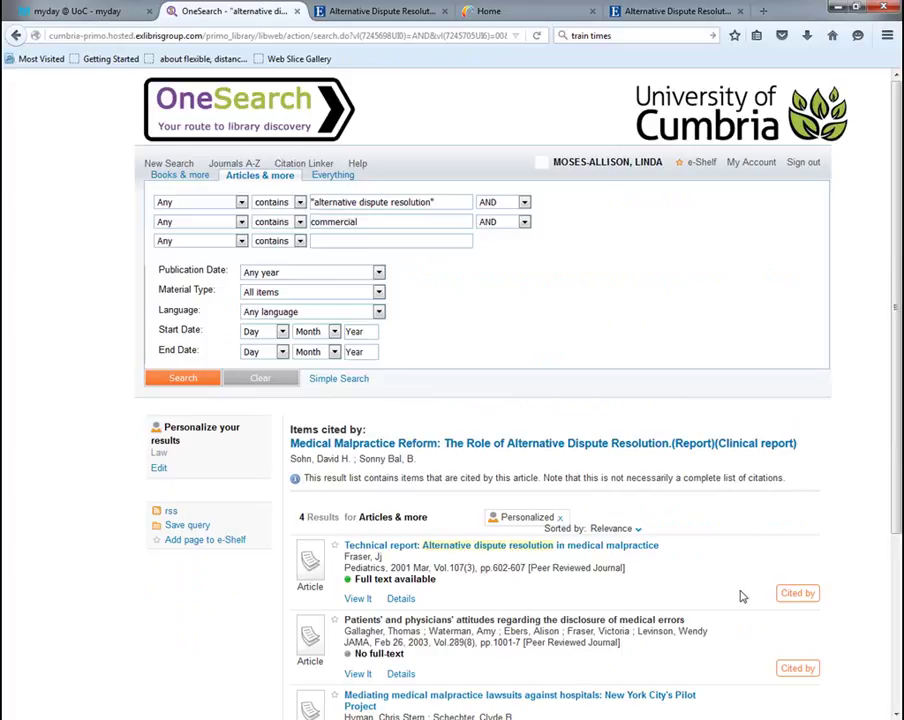
scroll(730, 590, "down", 3)
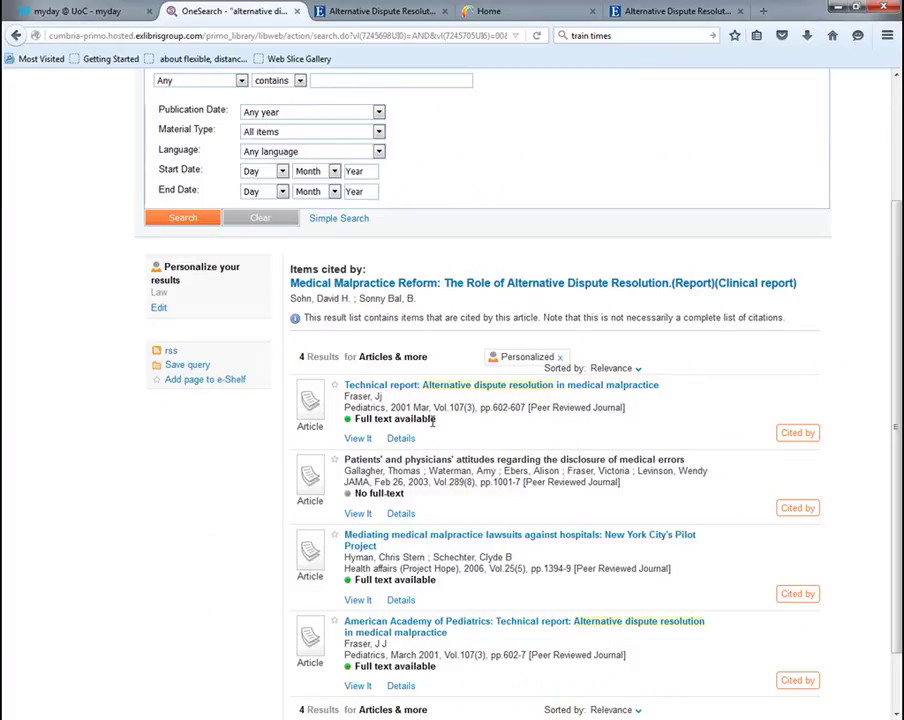
scroll(432, 421, "up", 3)
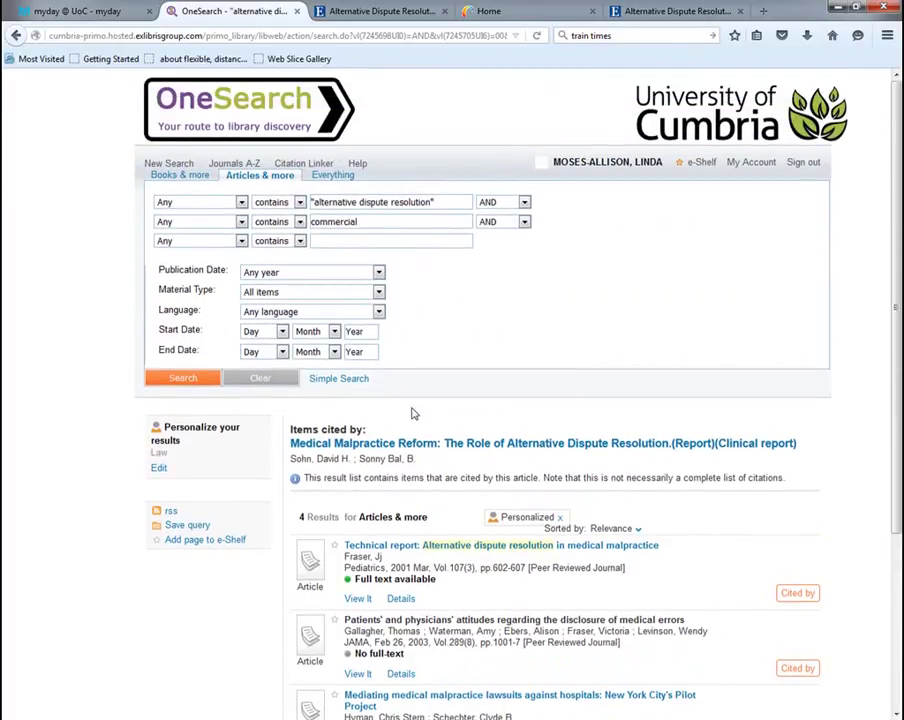
left_click(222, 112)
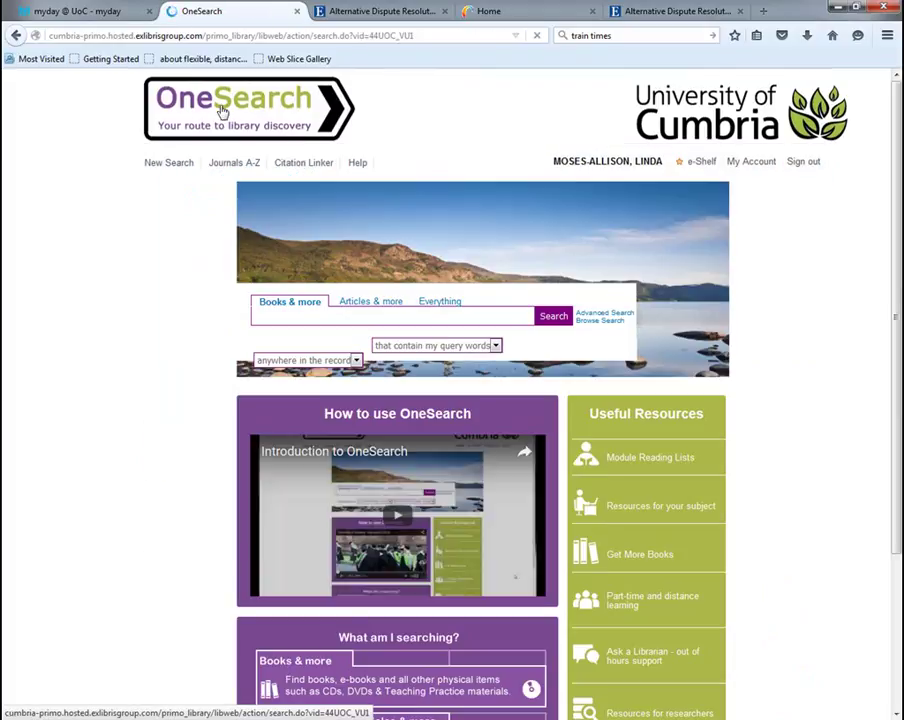